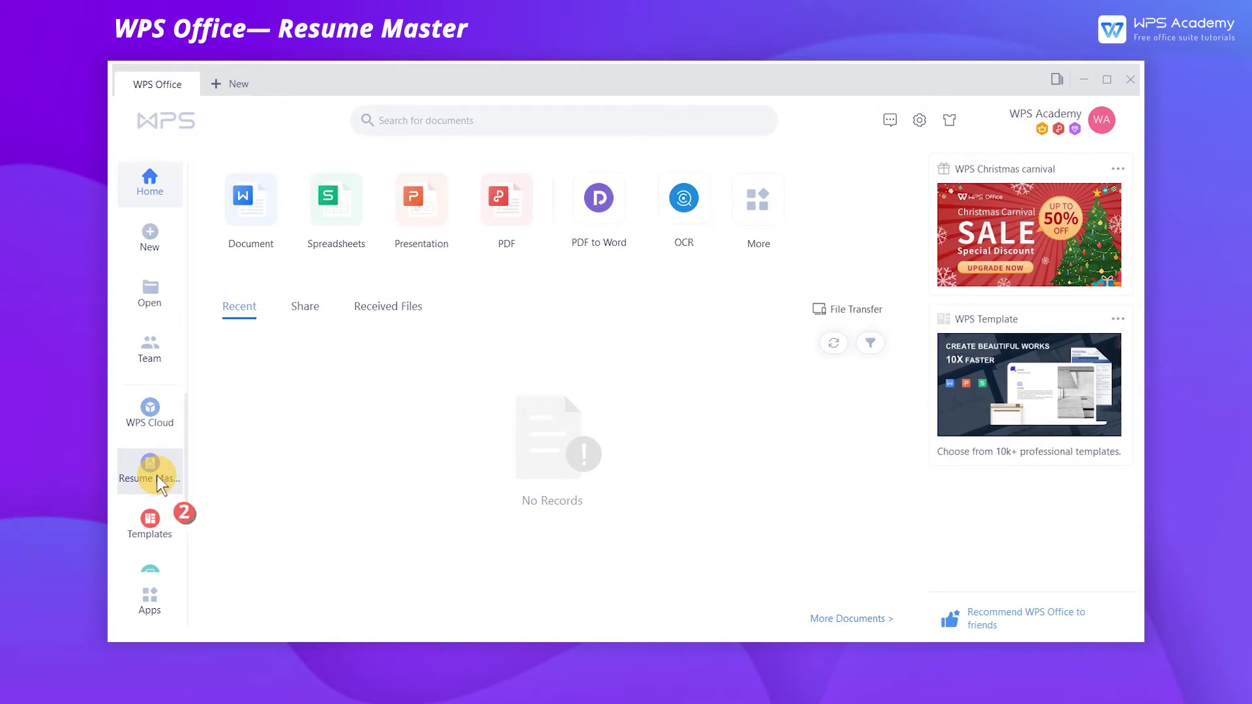
Step: Open the Resume Master (OUResume) builder from the template store in a new tab
click(148, 521)
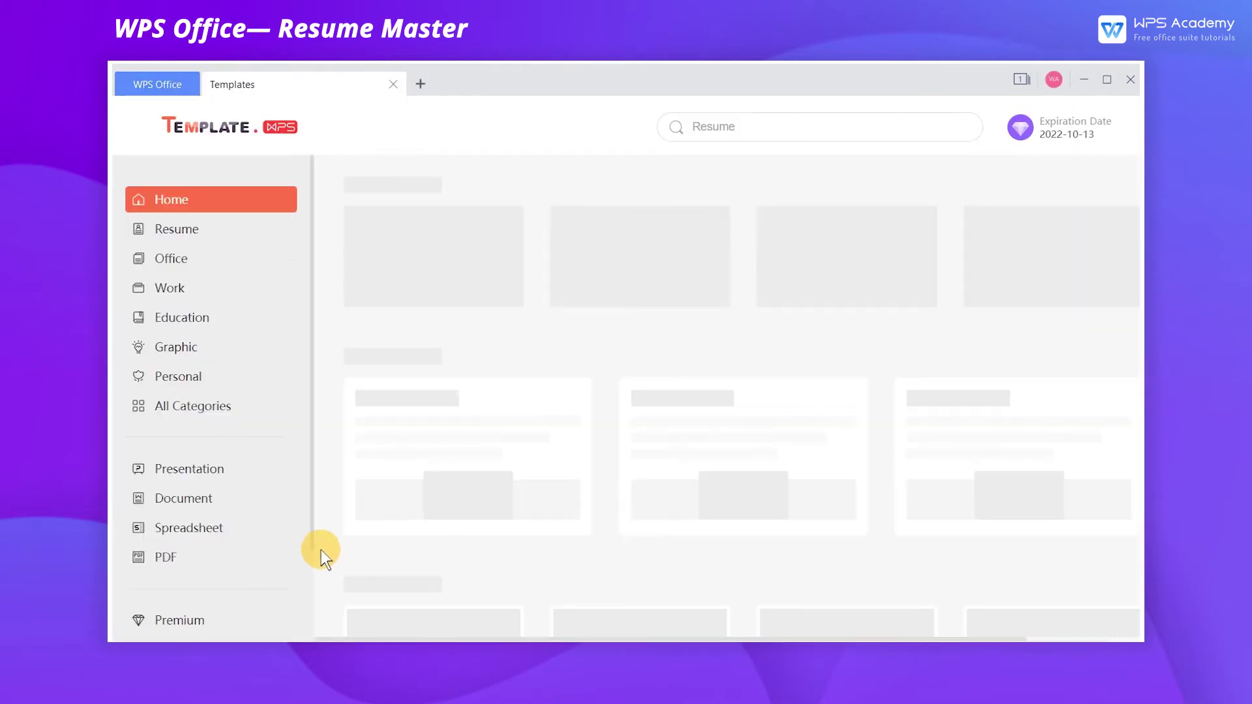
scroll(304, 550, down, 3)
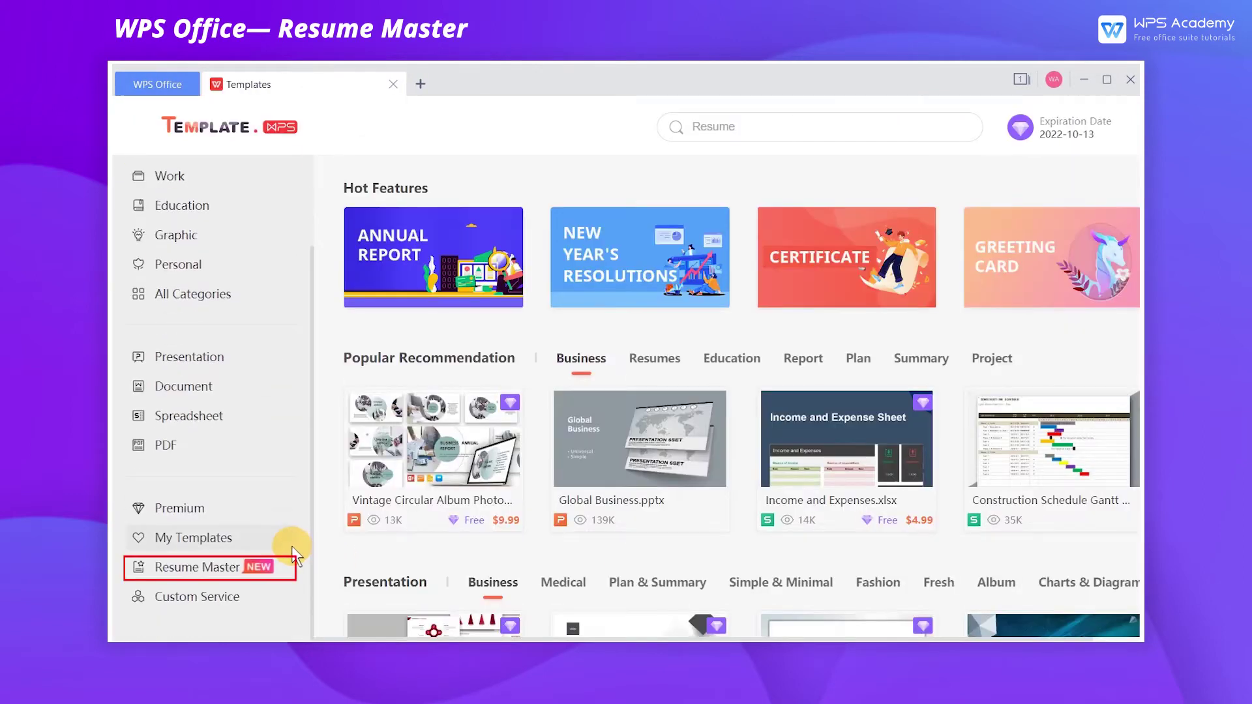
click(223, 567)
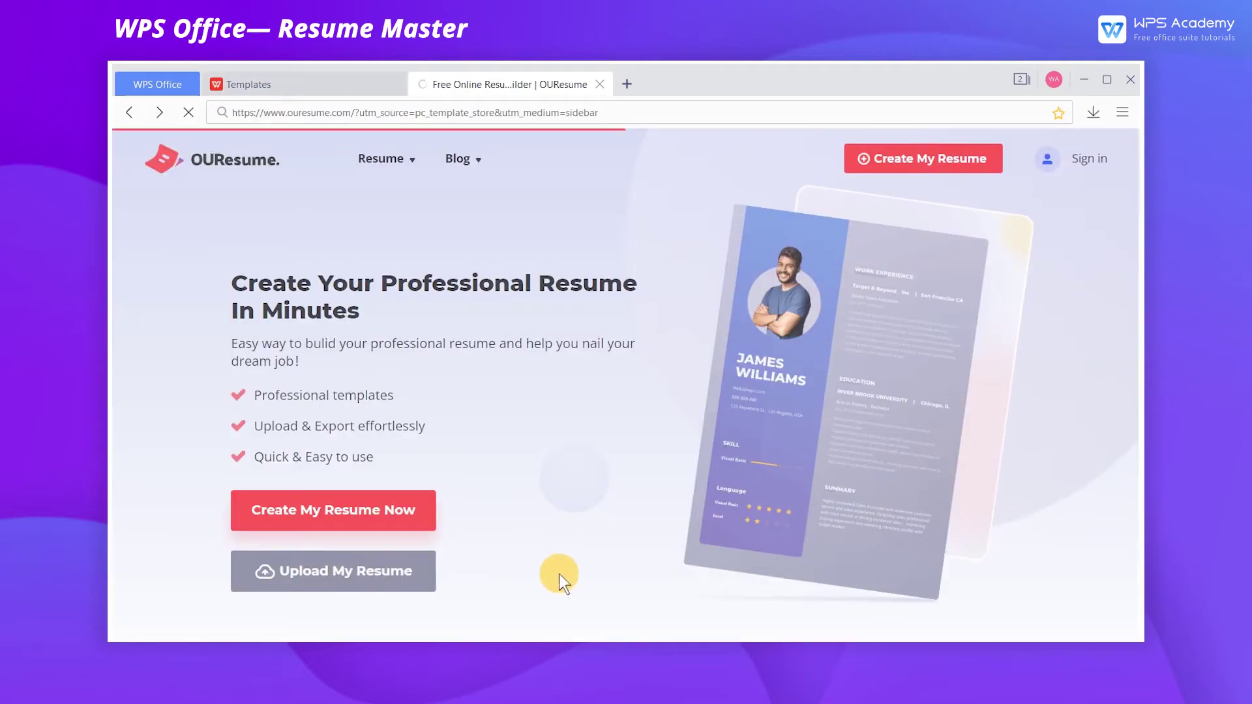
Step: Create a new resume in OUResume with English as the resume language
click(404, 510)
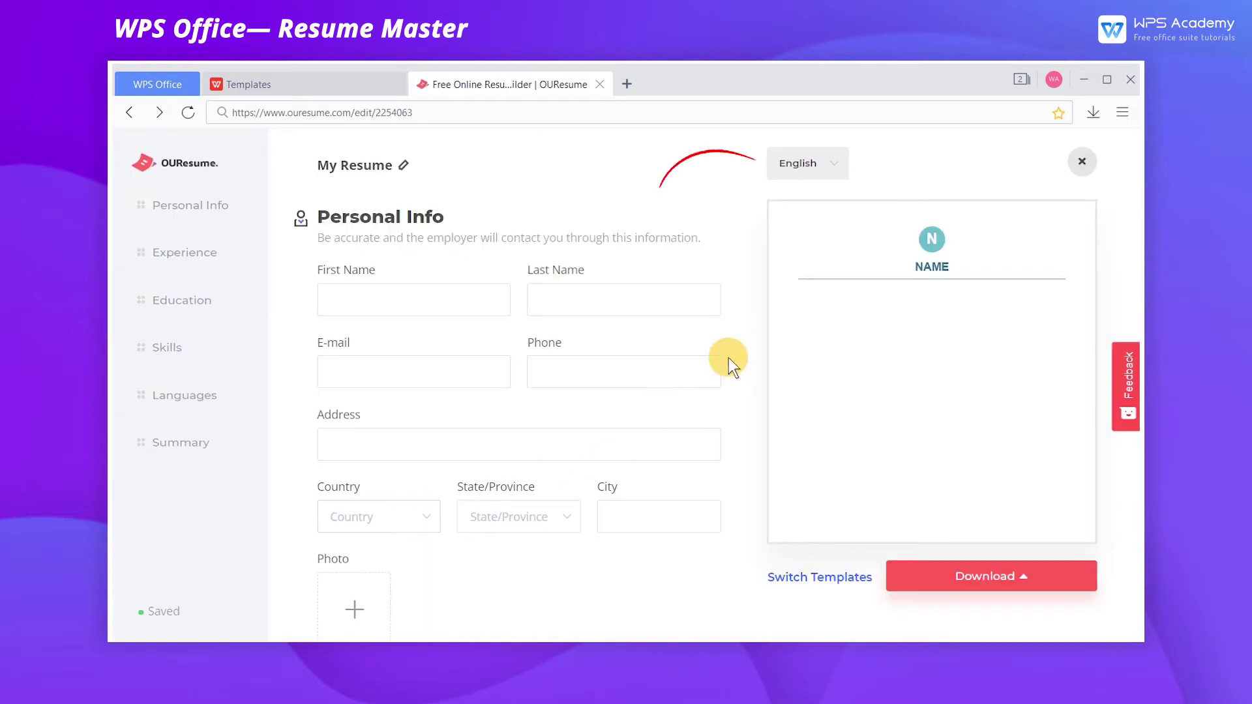
click(829, 166)
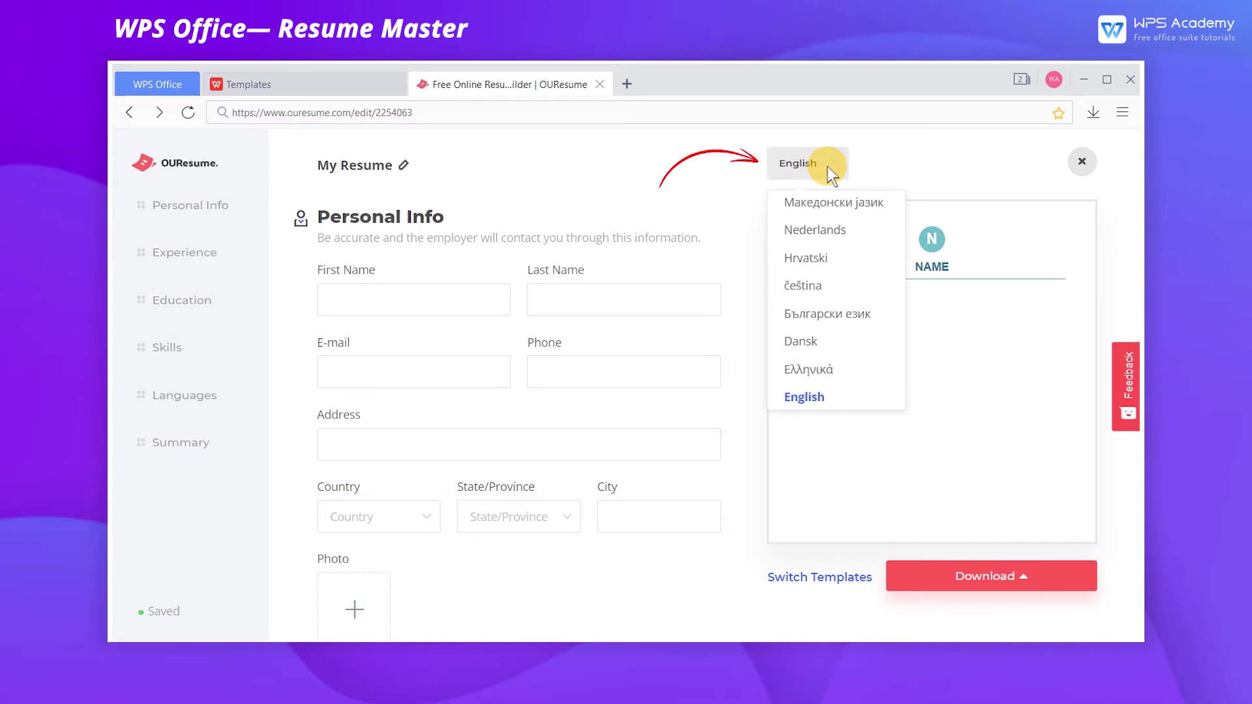
scroll(842, 217, down, 5)
scroll(846, 249, up, 5)
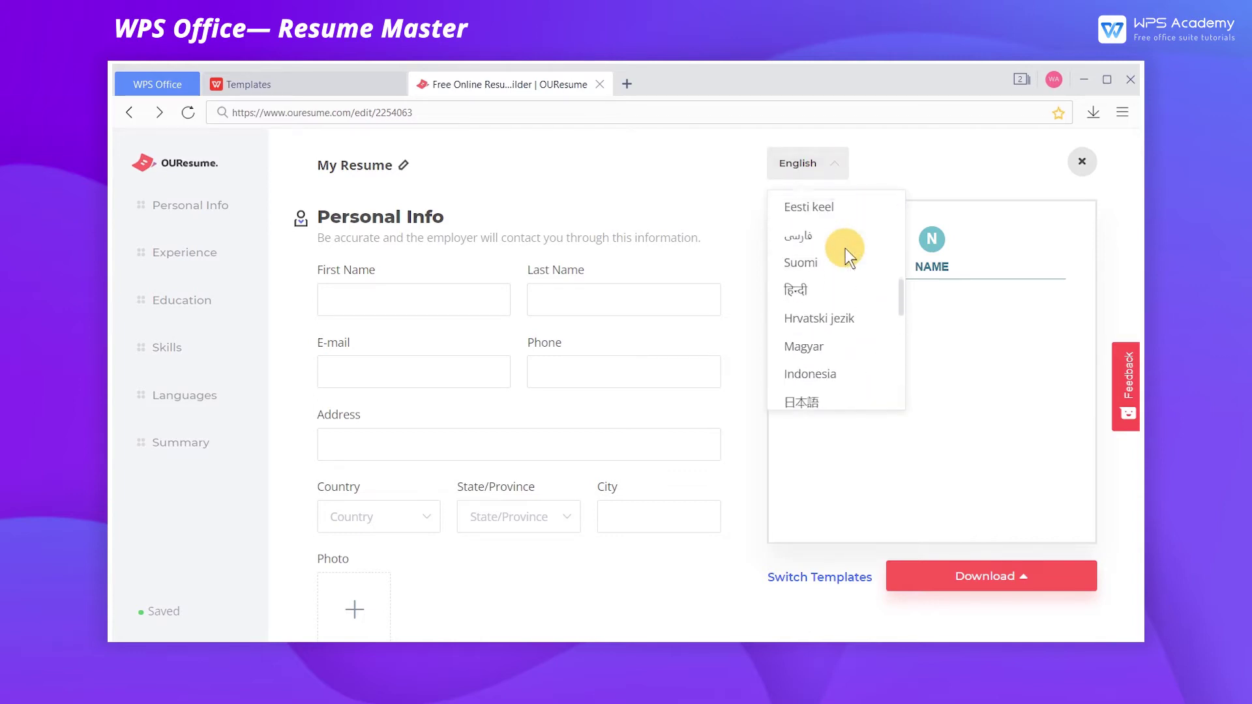
click(826, 315)
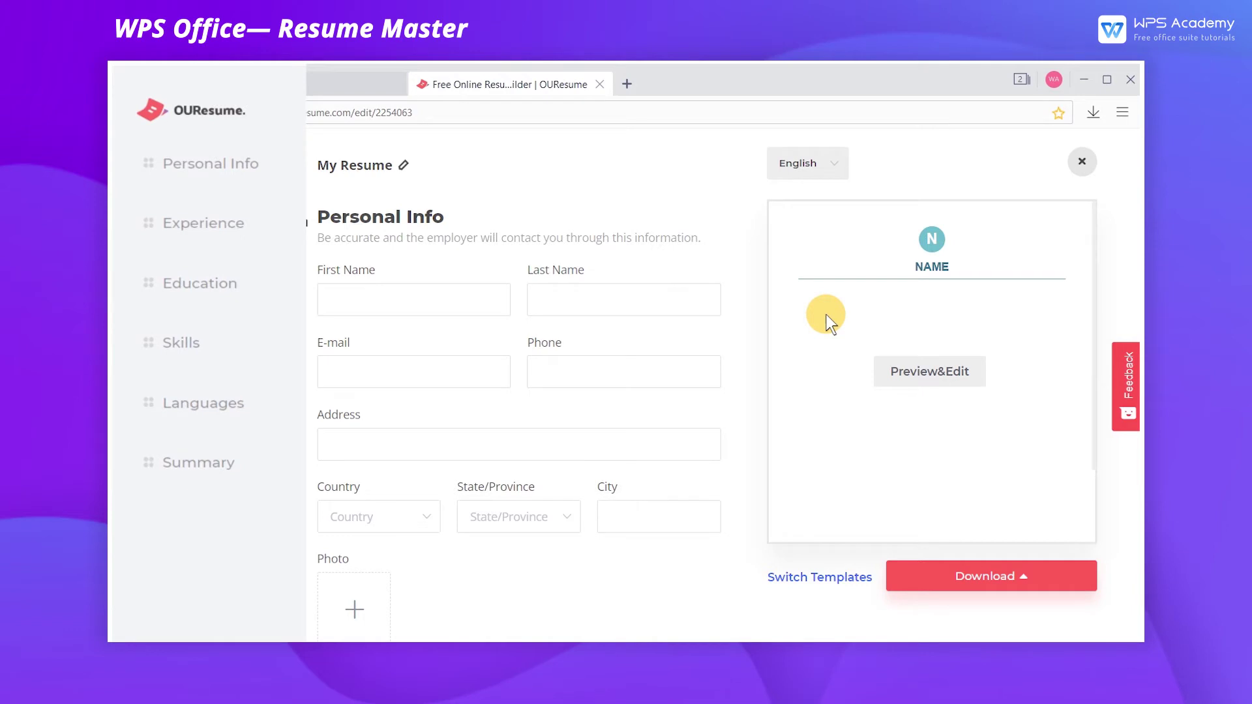
Step: Visit the Personal Info, Experience, Education, Skills, Languages and Summary sections in turn
click(255, 171)
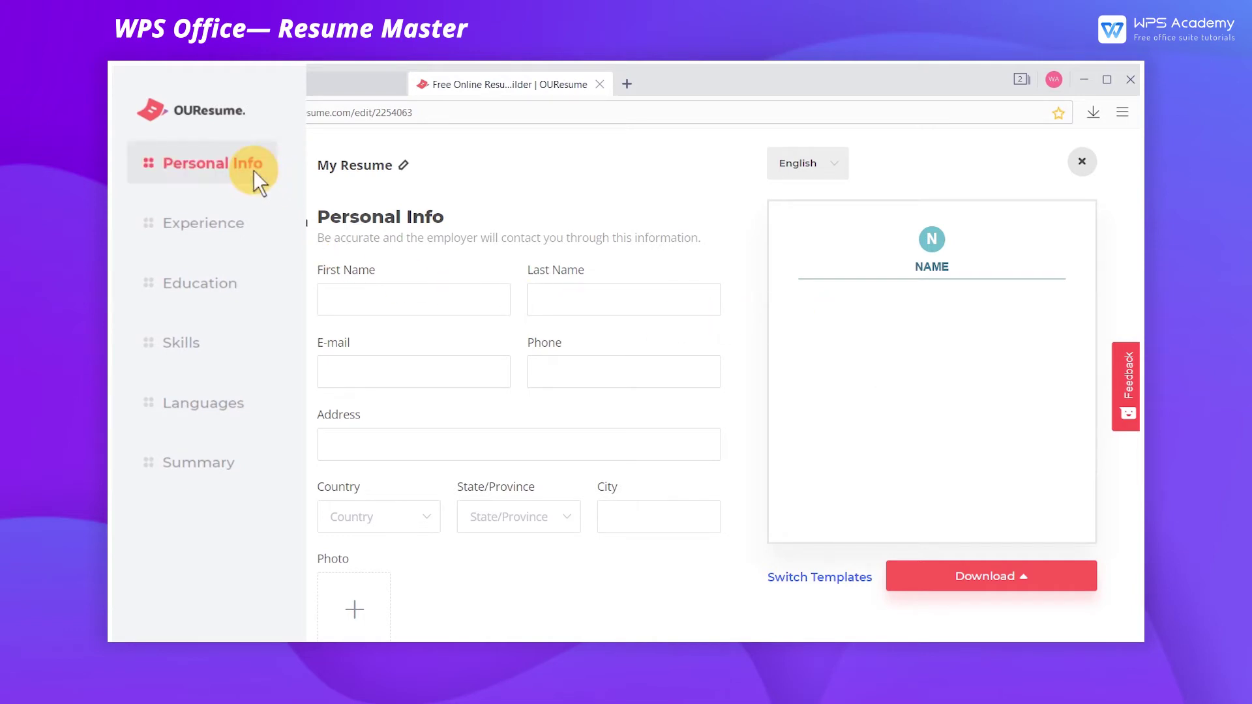
click(238, 221)
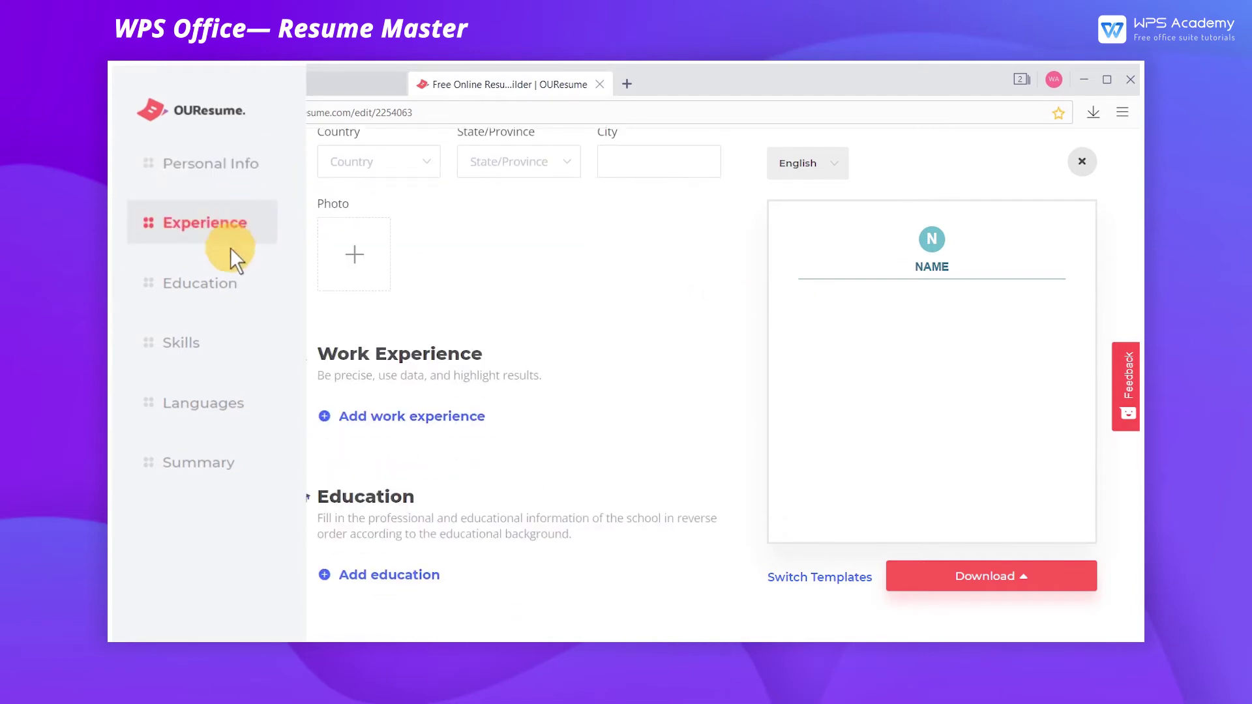
click(222, 284)
click(218, 332)
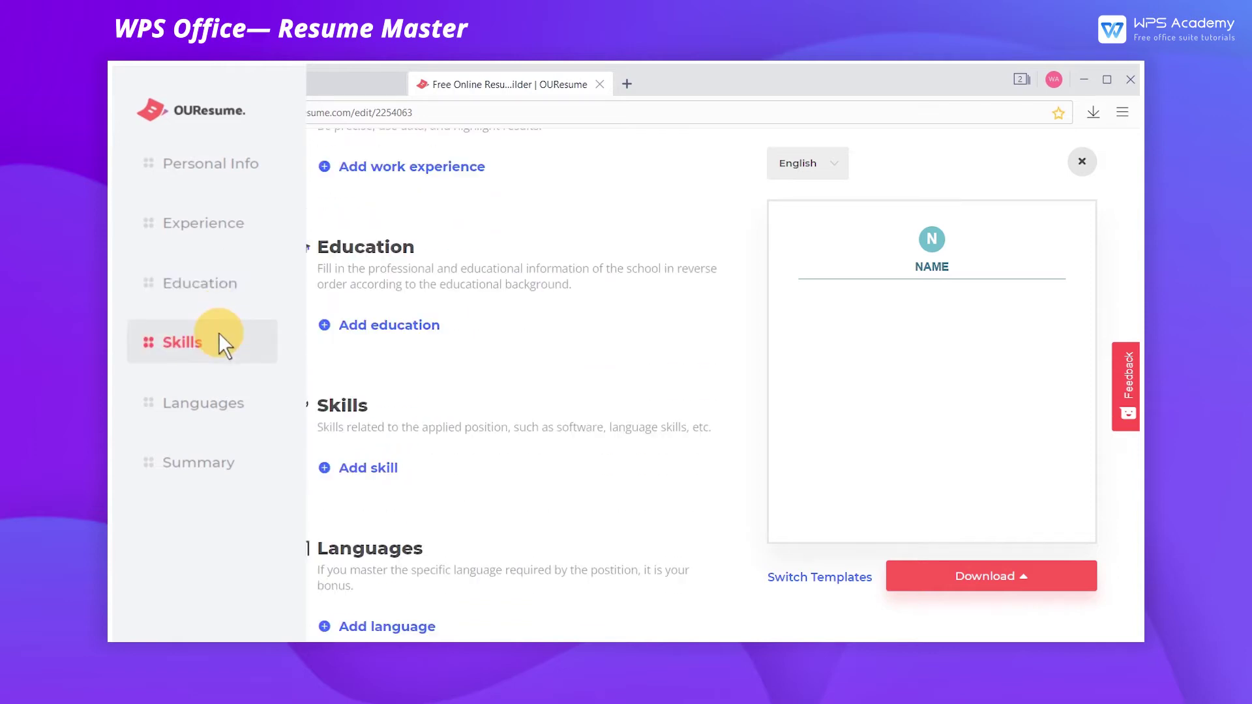
click(223, 394)
click(225, 457)
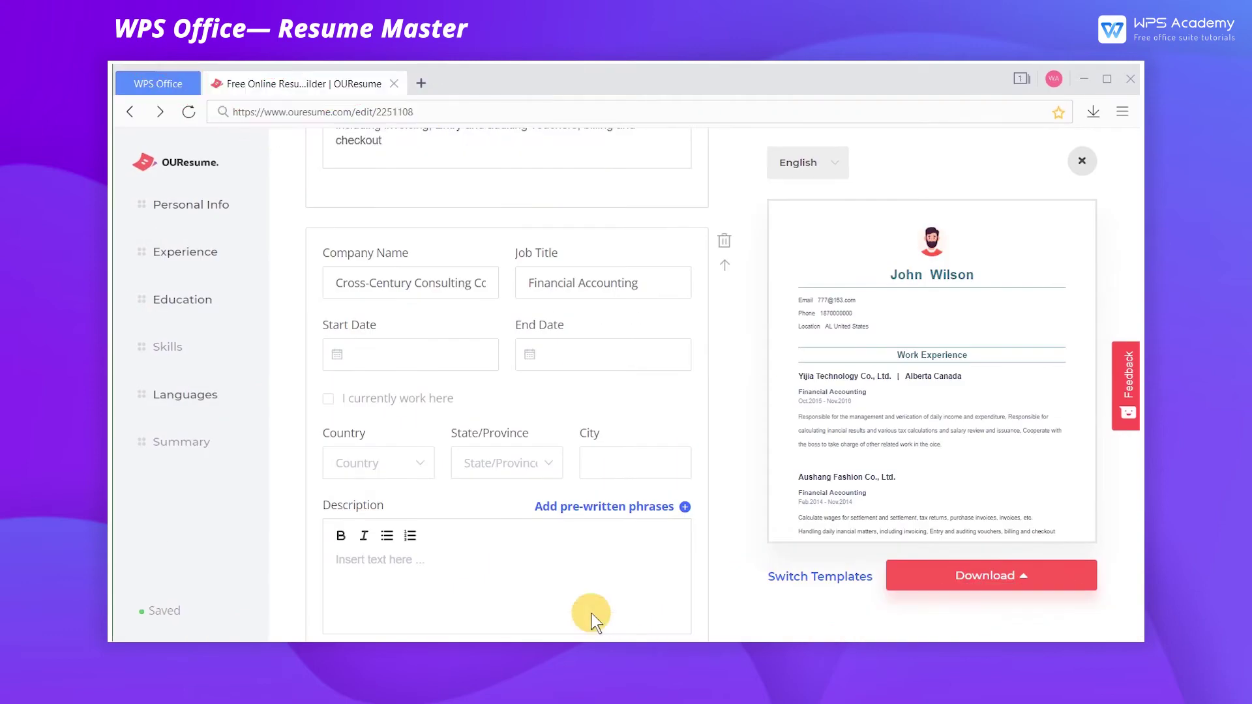
Step: Set the Cross-Century Consulting job's dates from 2020-01 to 2021-01
click(338, 360)
click(339, 402)
click(363, 447)
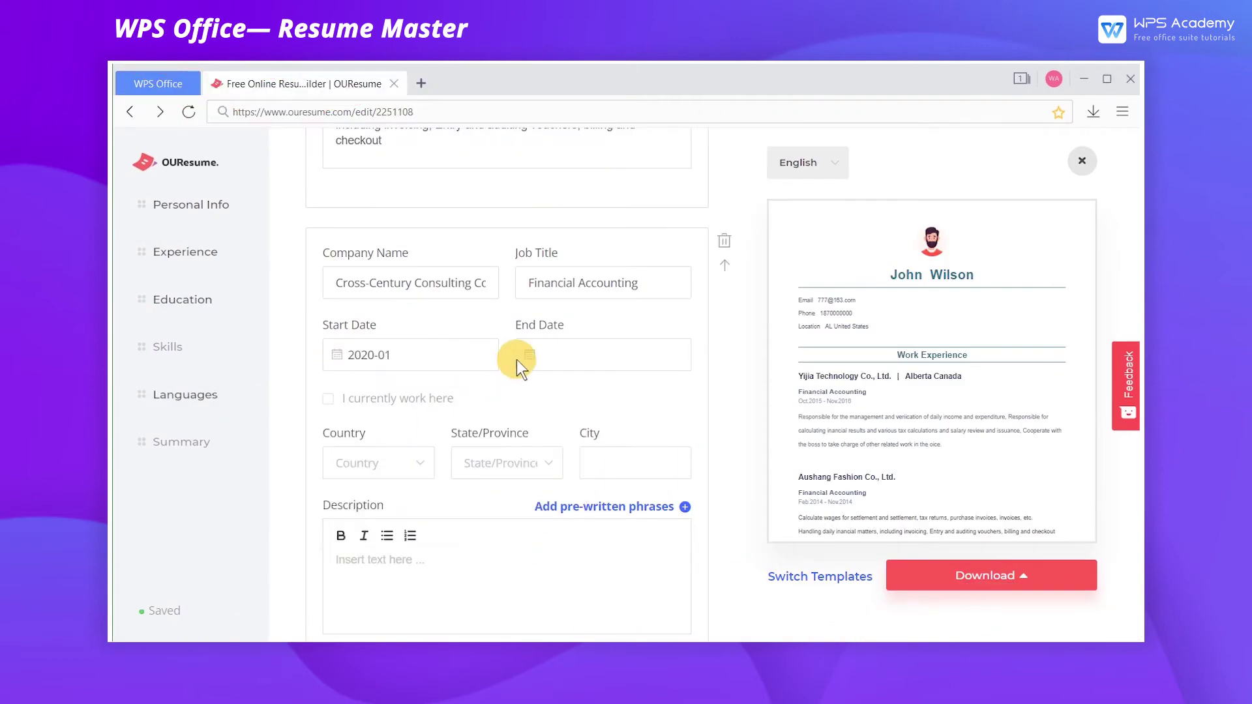
click(521, 356)
click(557, 450)
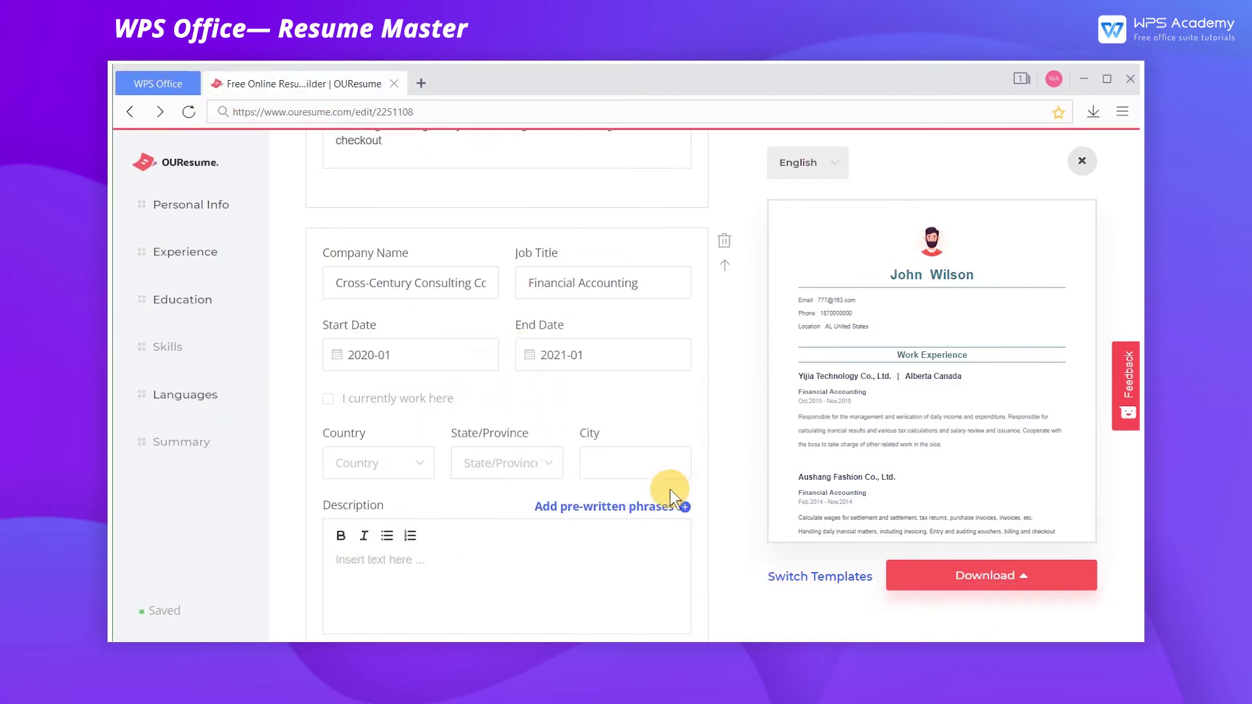
Step: Add the first three pre-written phrases to the job description
click(684, 506)
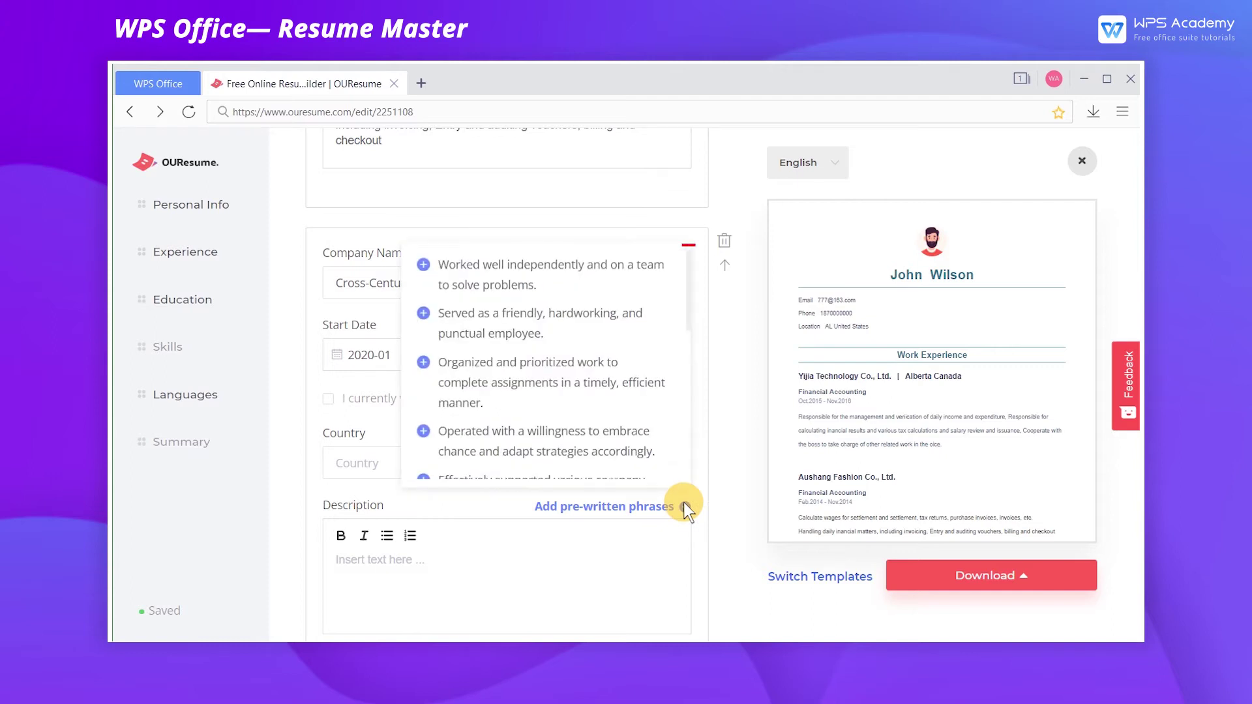
click(663, 285)
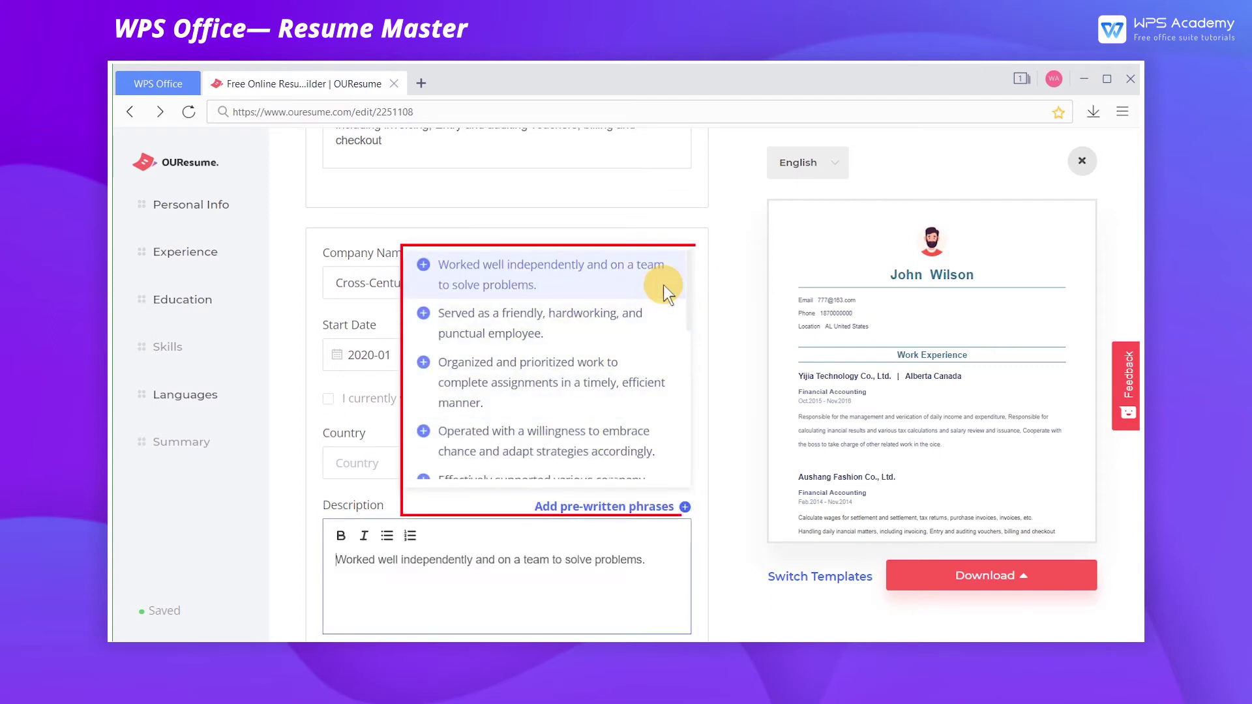
click(648, 320)
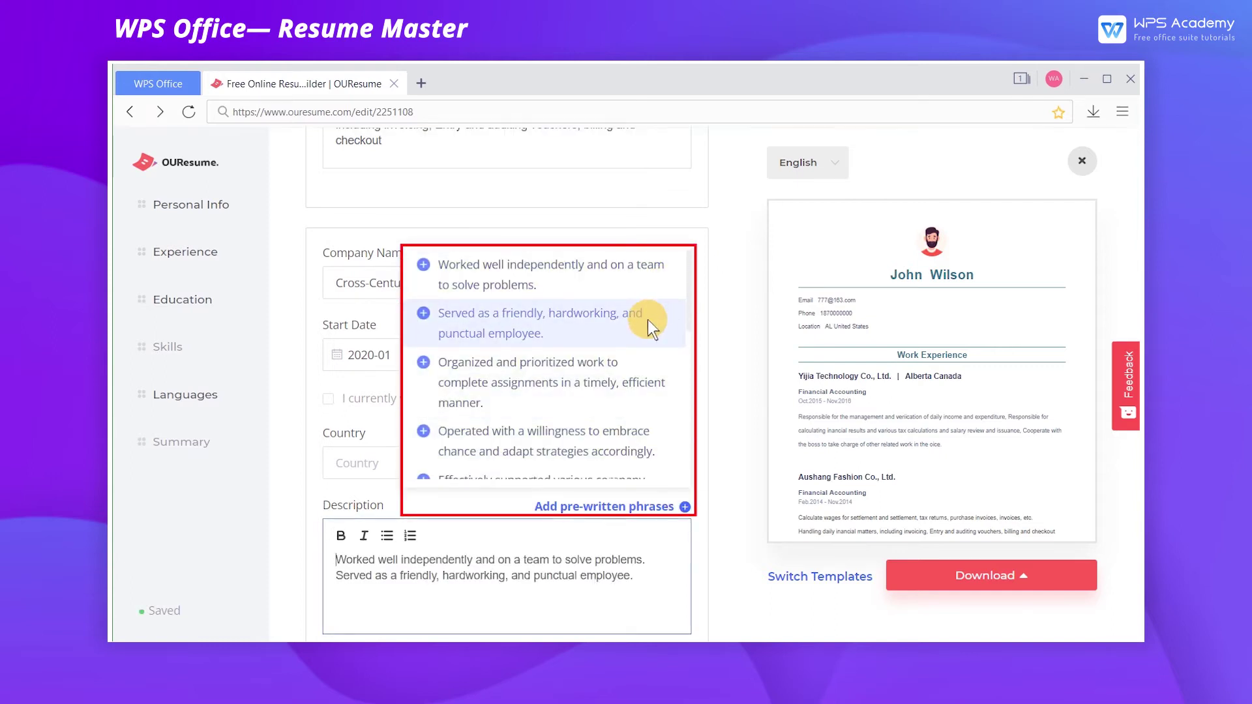
click(628, 372)
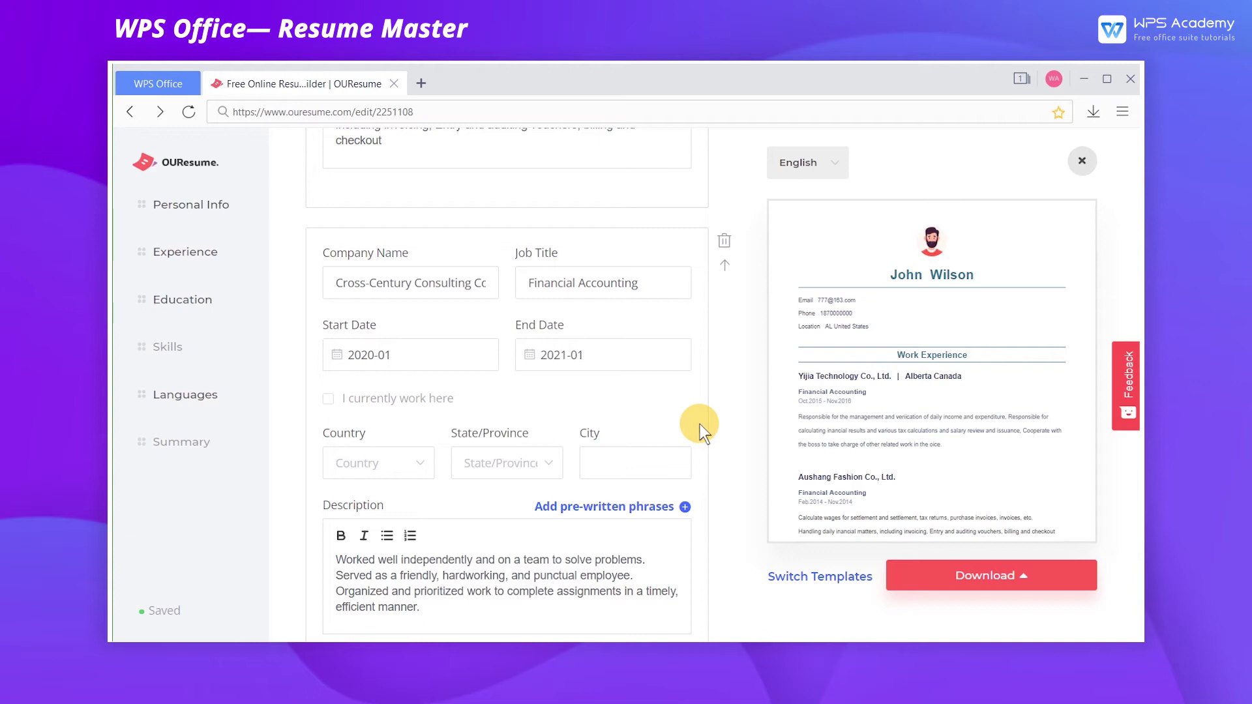
Step: Add a new Custom Section below the Professional Summary
scroll(1058, 431, down, 3)
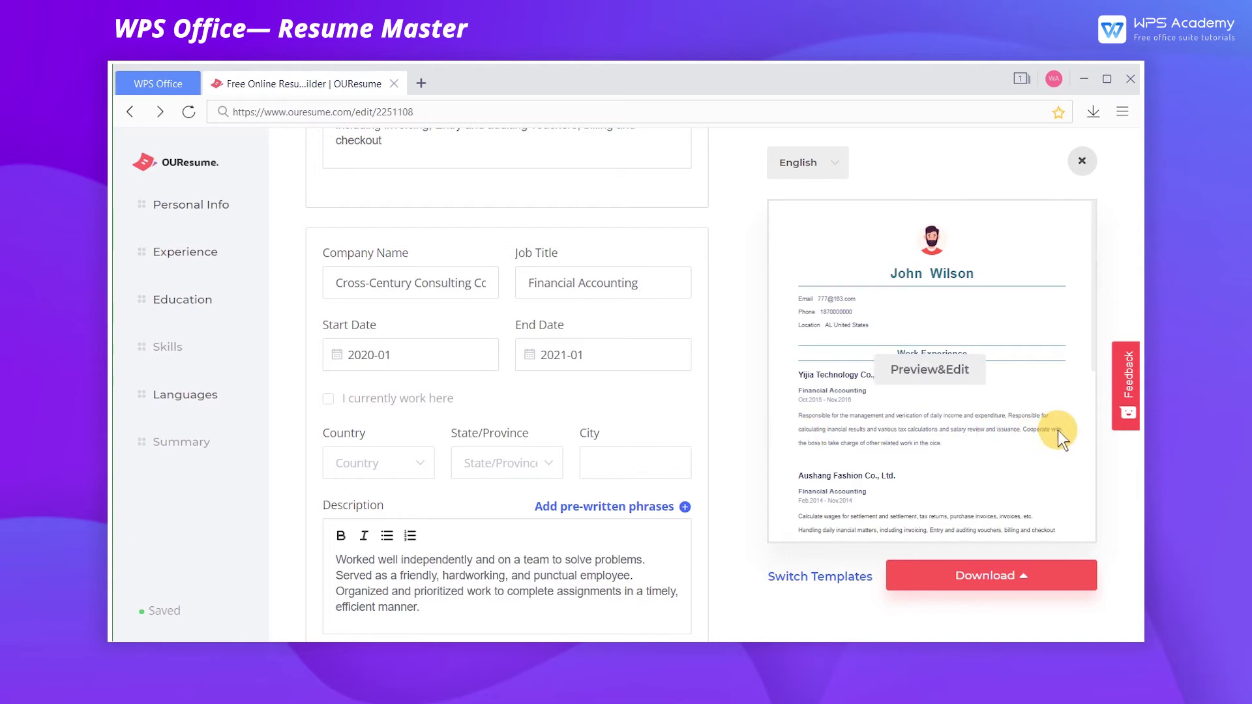
scroll(1058, 430, down, 2)
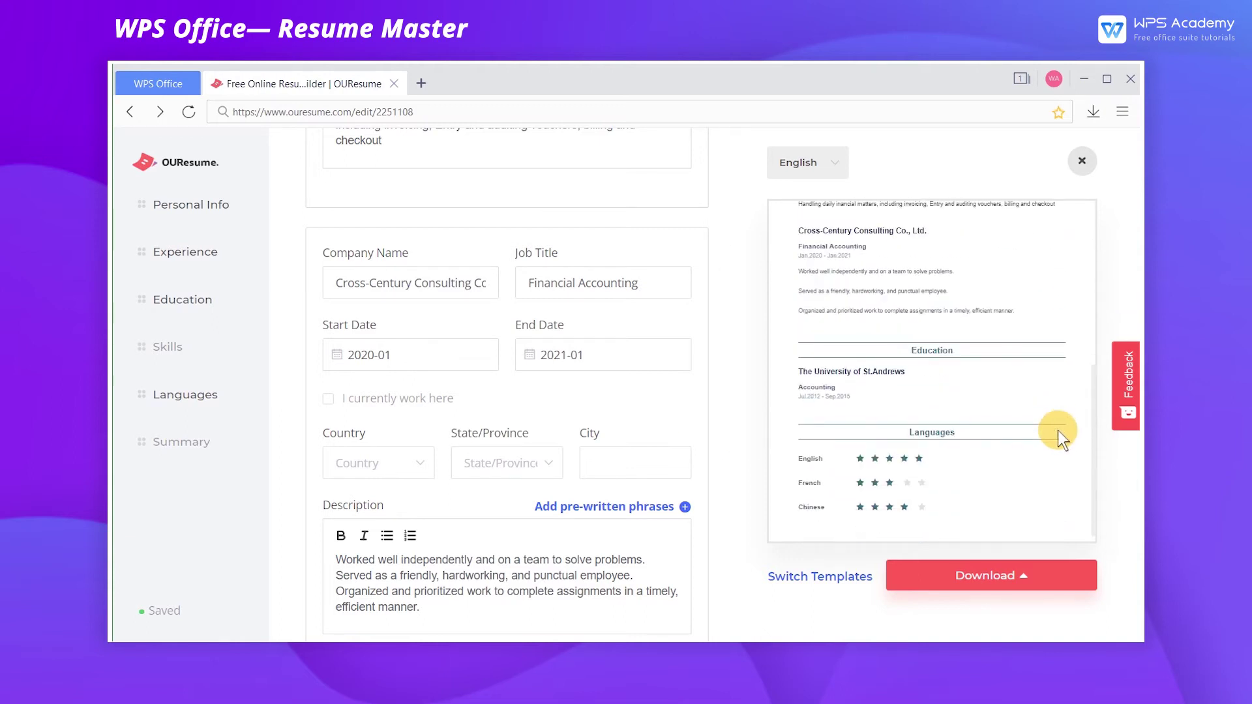
click(686, 564)
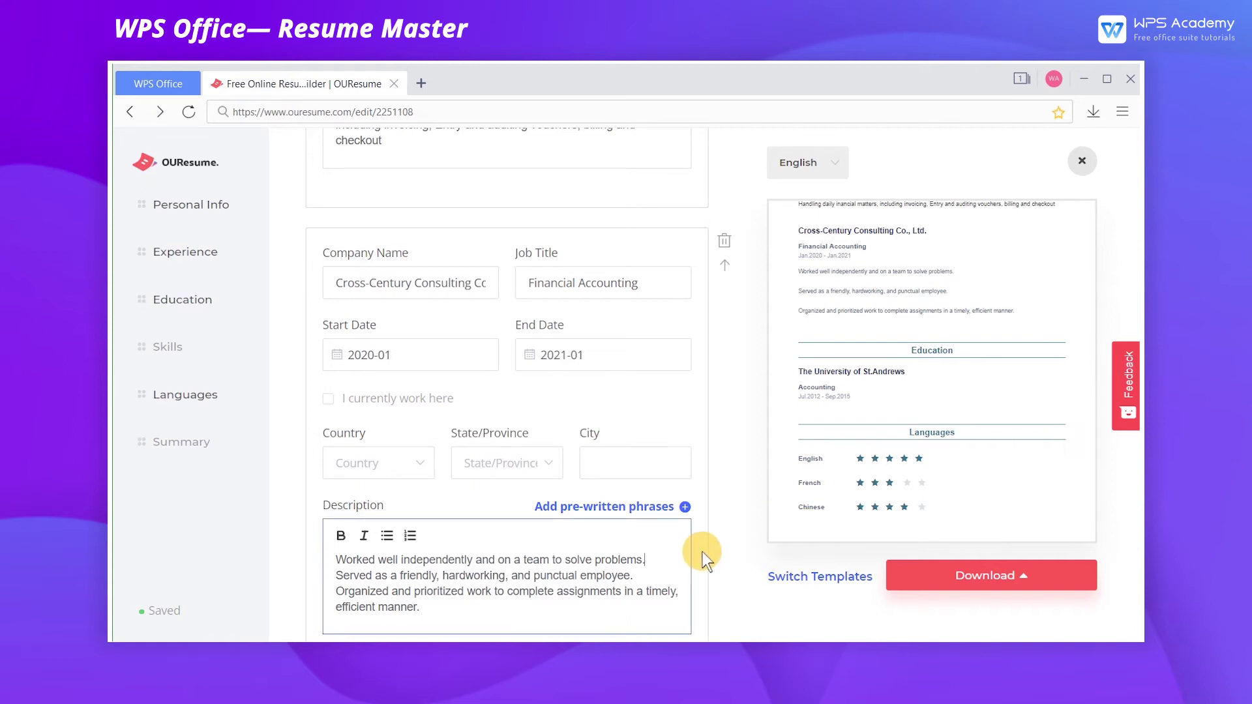
scroll(702, 551, down, 15)
scroll(702, 551, down, 5)
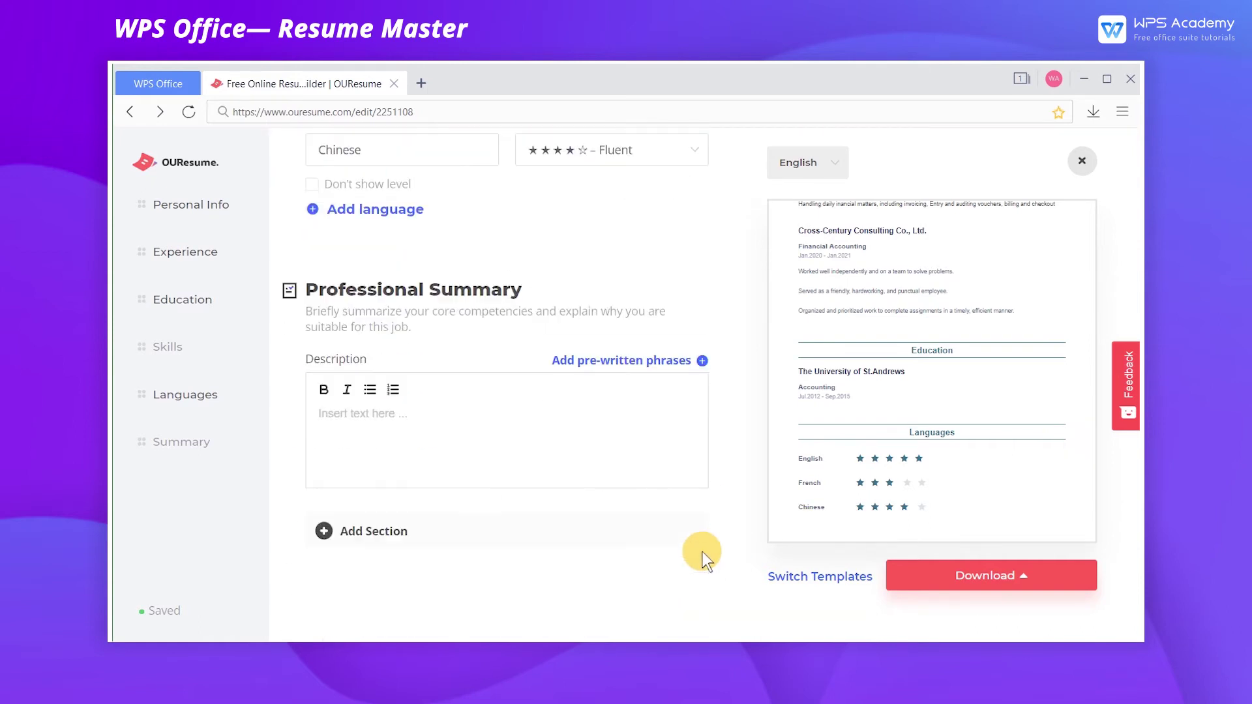
click(336, 545)
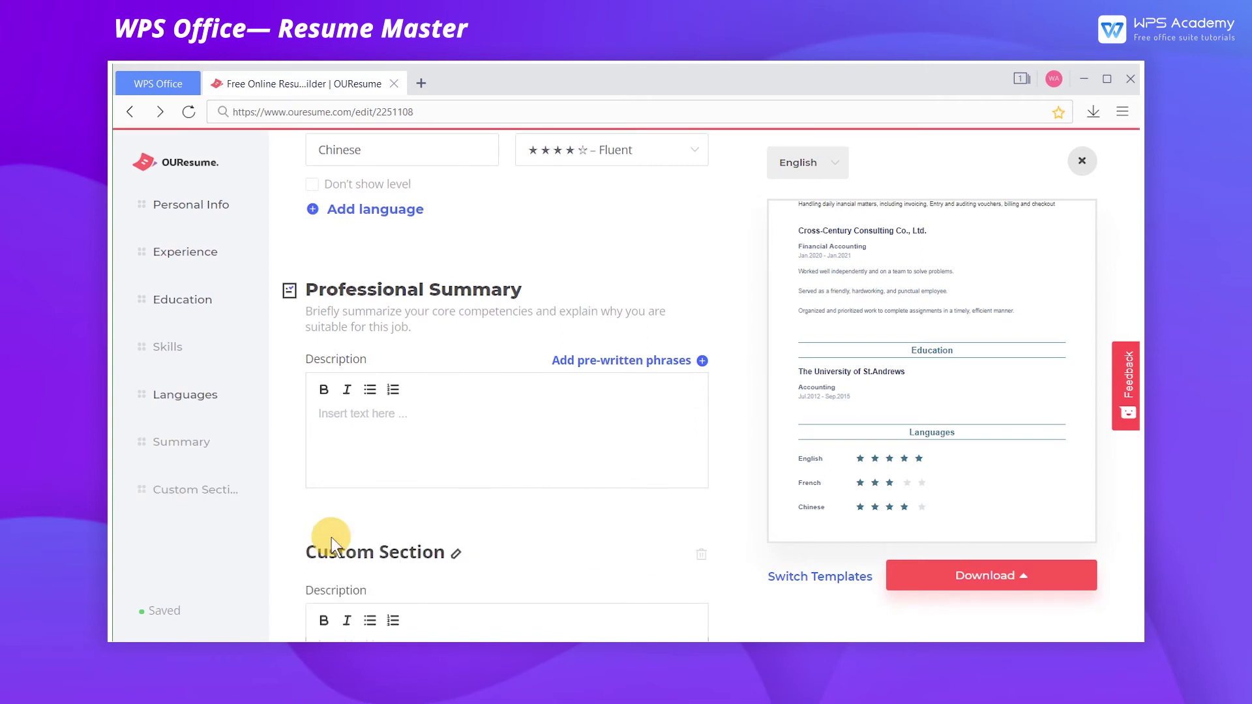
scroll(452, 538, down, 3)
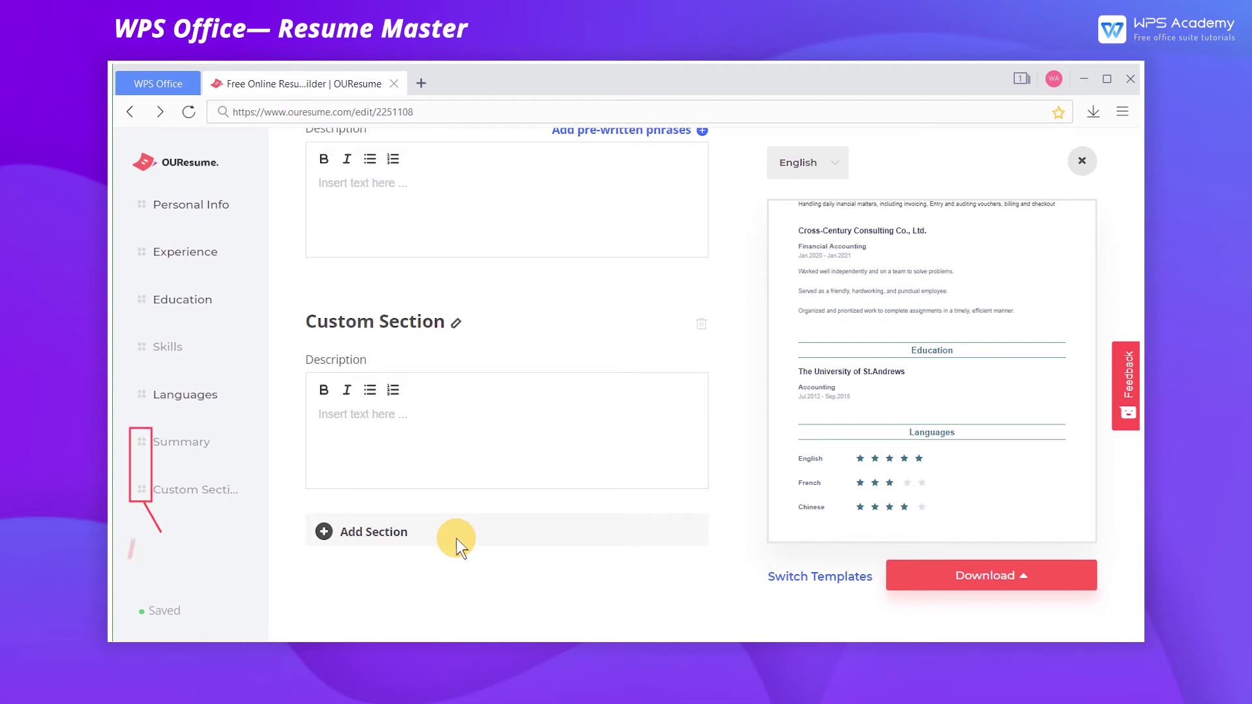
Step: Drag Languages higher in the section order, then close the editor to Recently Use
mouse_move(143, 396)
mouse_down()
mouse_move(135, 289)
mouse_move(135, 343)
mouse_up()
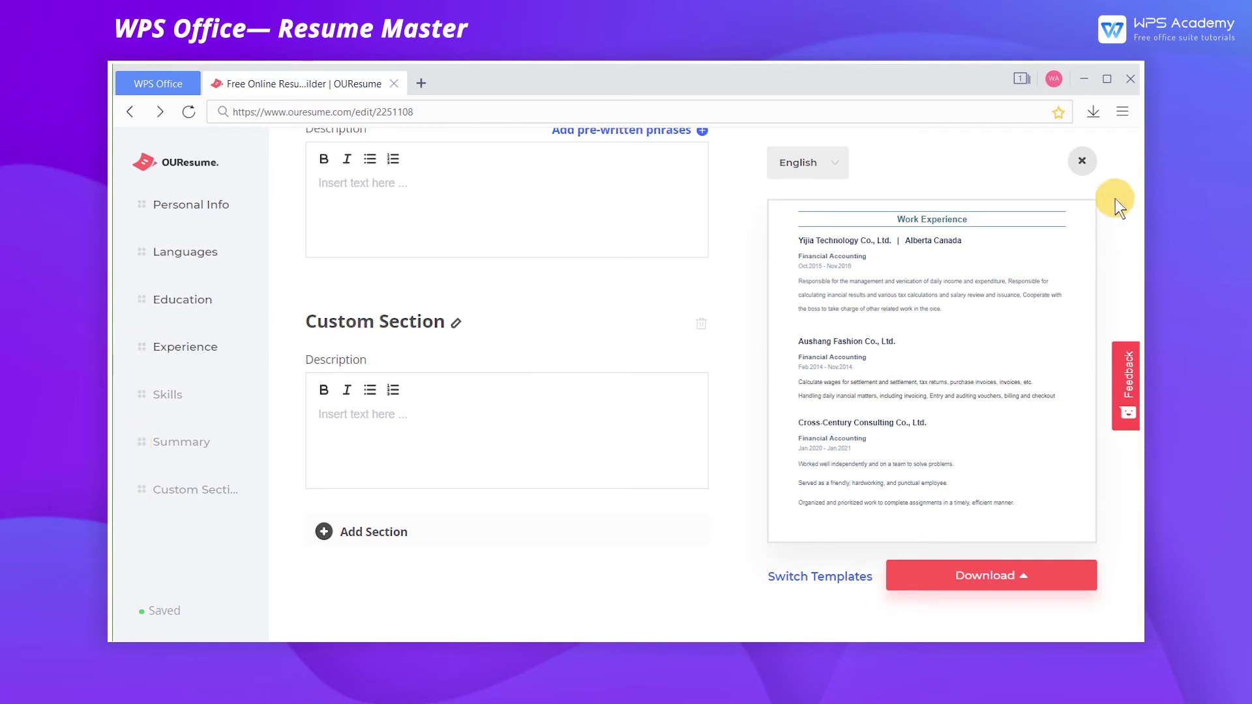
click(1095, 160)
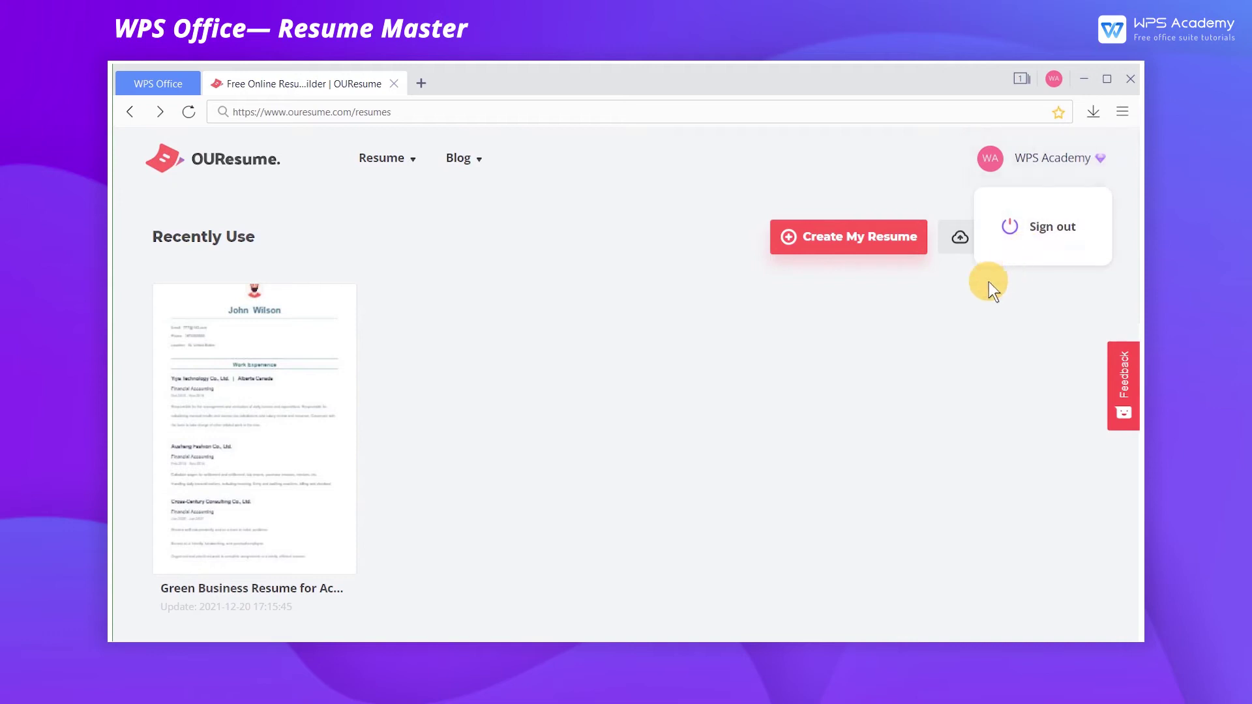
Step: Upload Green Business Resume from Downloads and open the resulting _copy resume
click(985, 237)
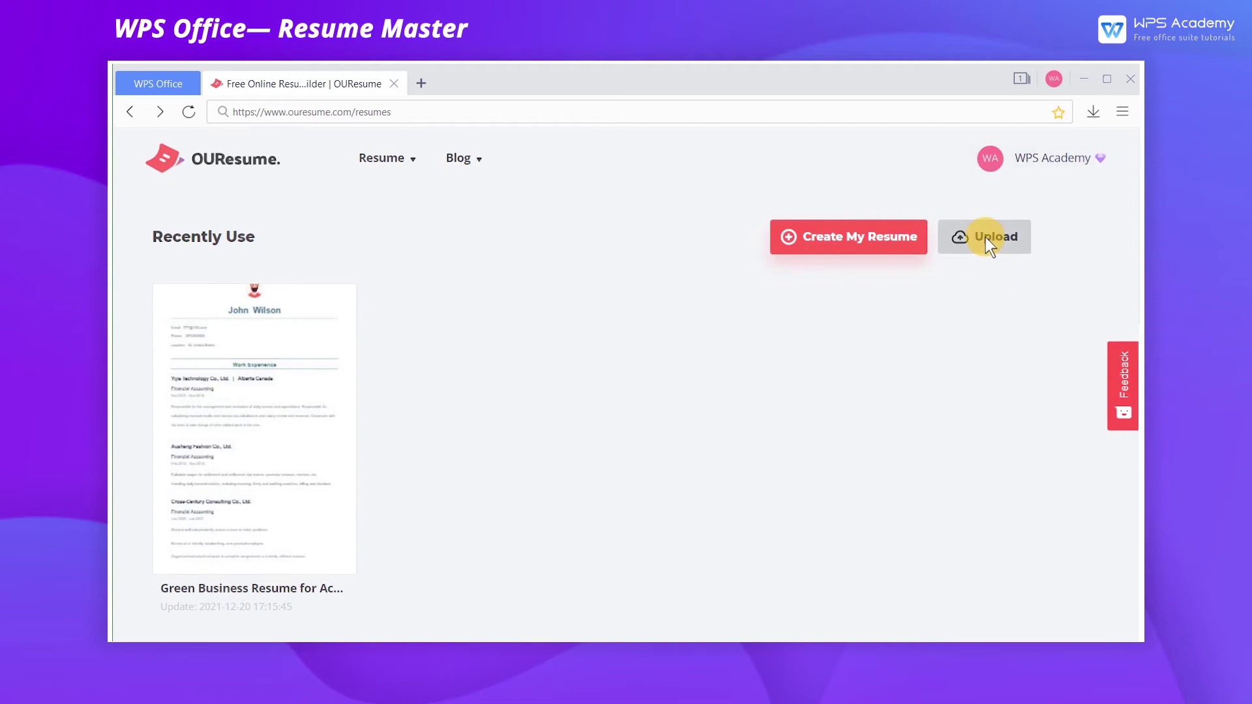
double_click(441, 216)
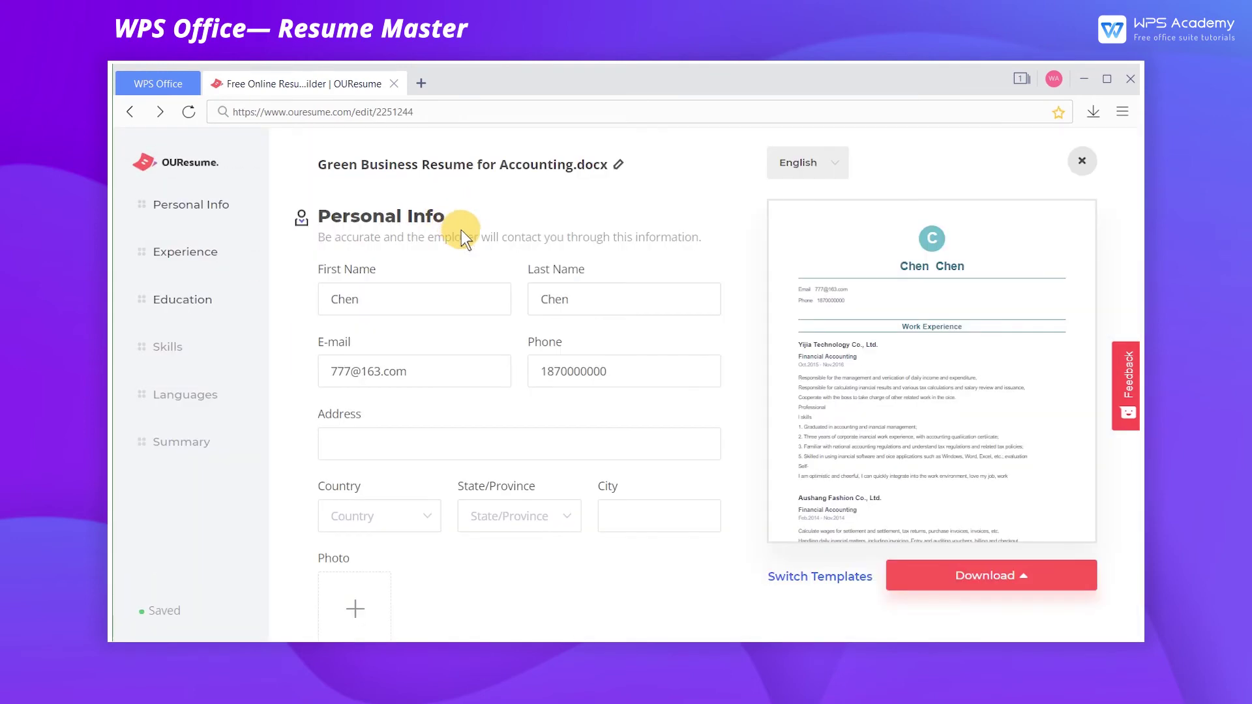
scroll(716, 421, down, 14)
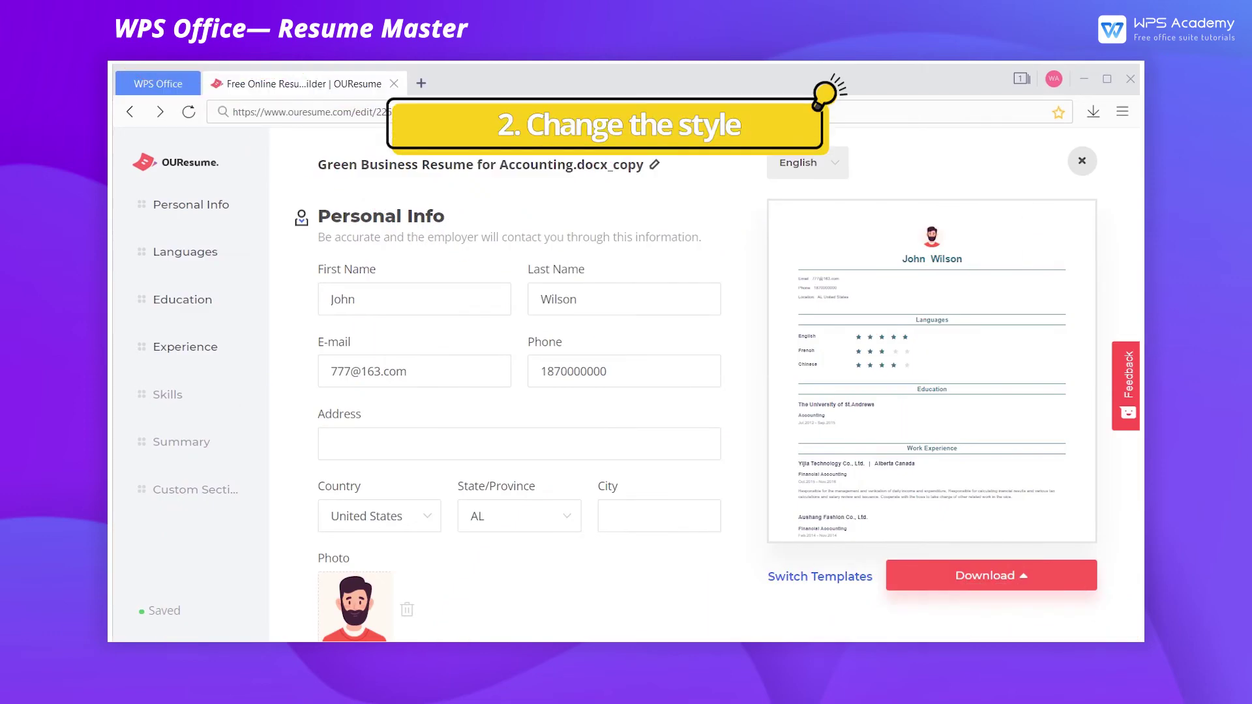
Step: In Preview&Edit, set the font to Quicksand, text size Large and line height Large
mouse_move(950, 408)
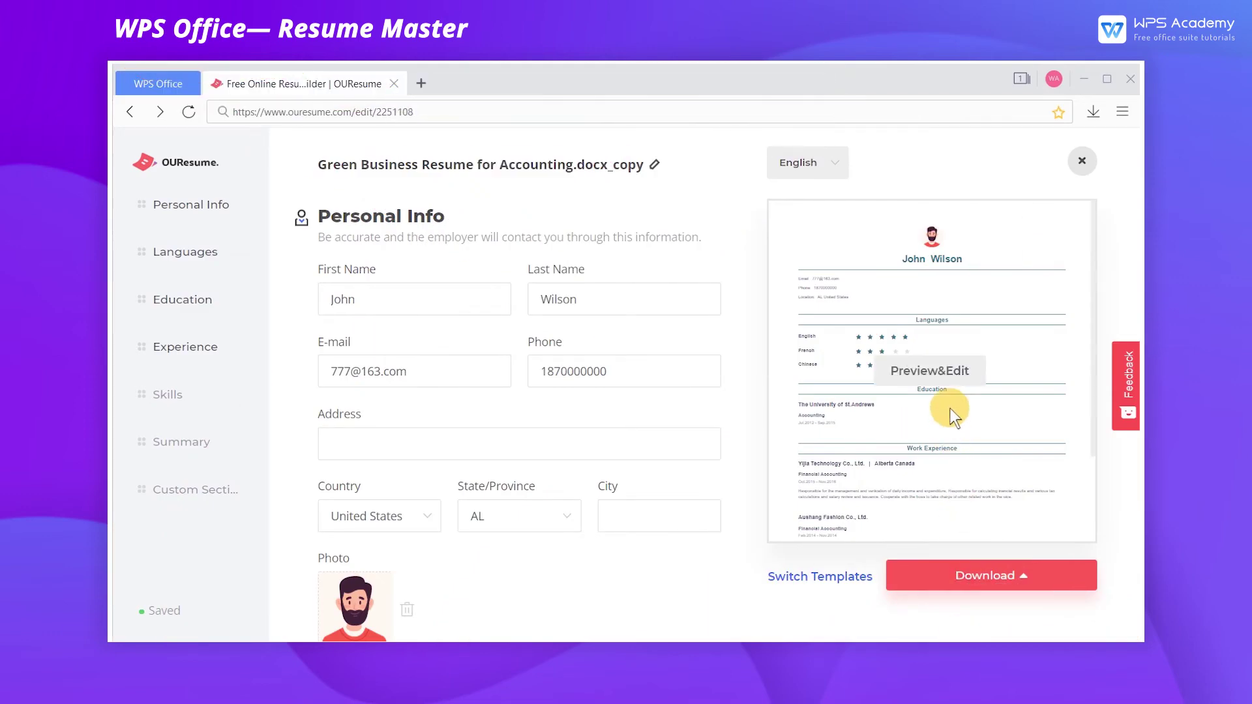
click(949, 372)
click(1004, 284)
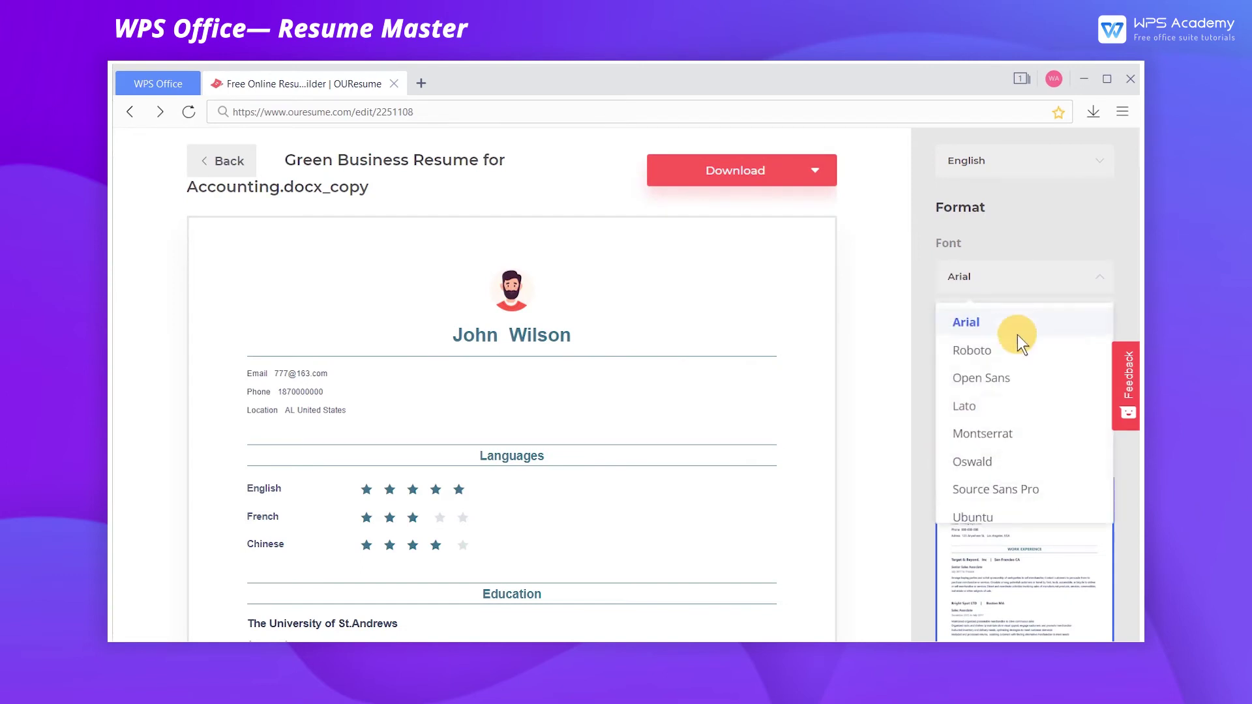
scroll(1011, 379, down, 2)
click(991, 499)
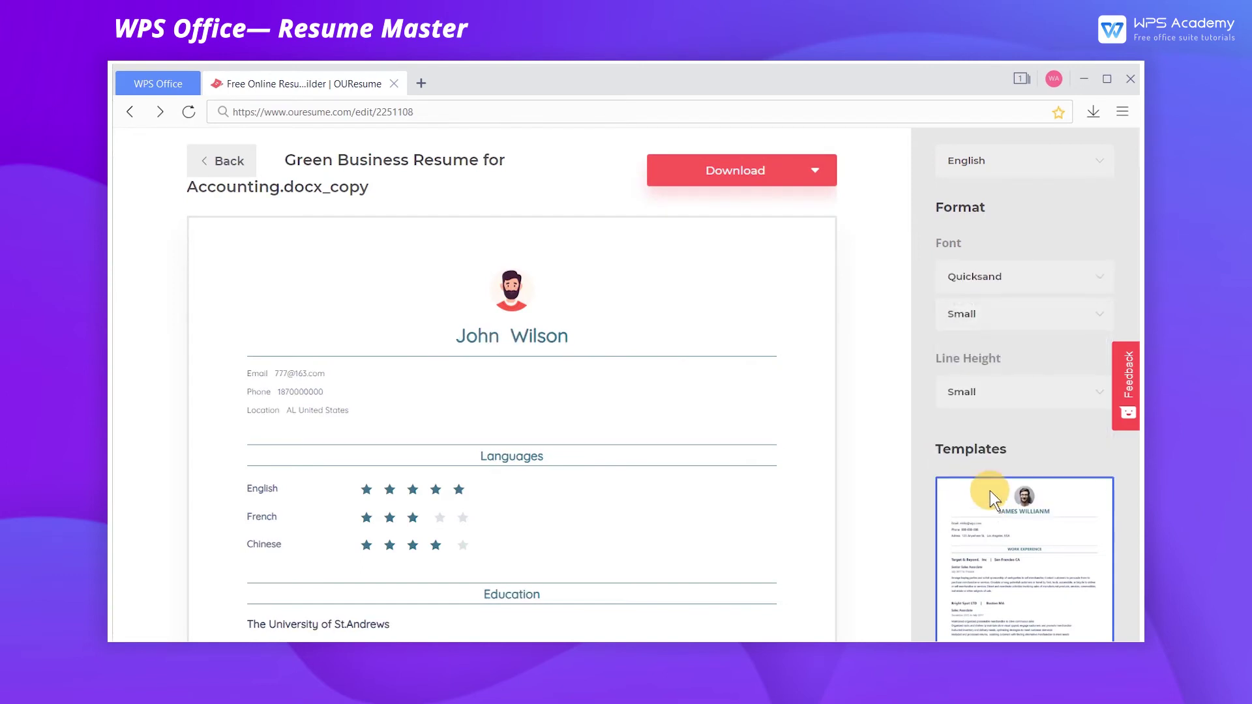
click(1007, 317)
click(993, 414)
click(999, 391)
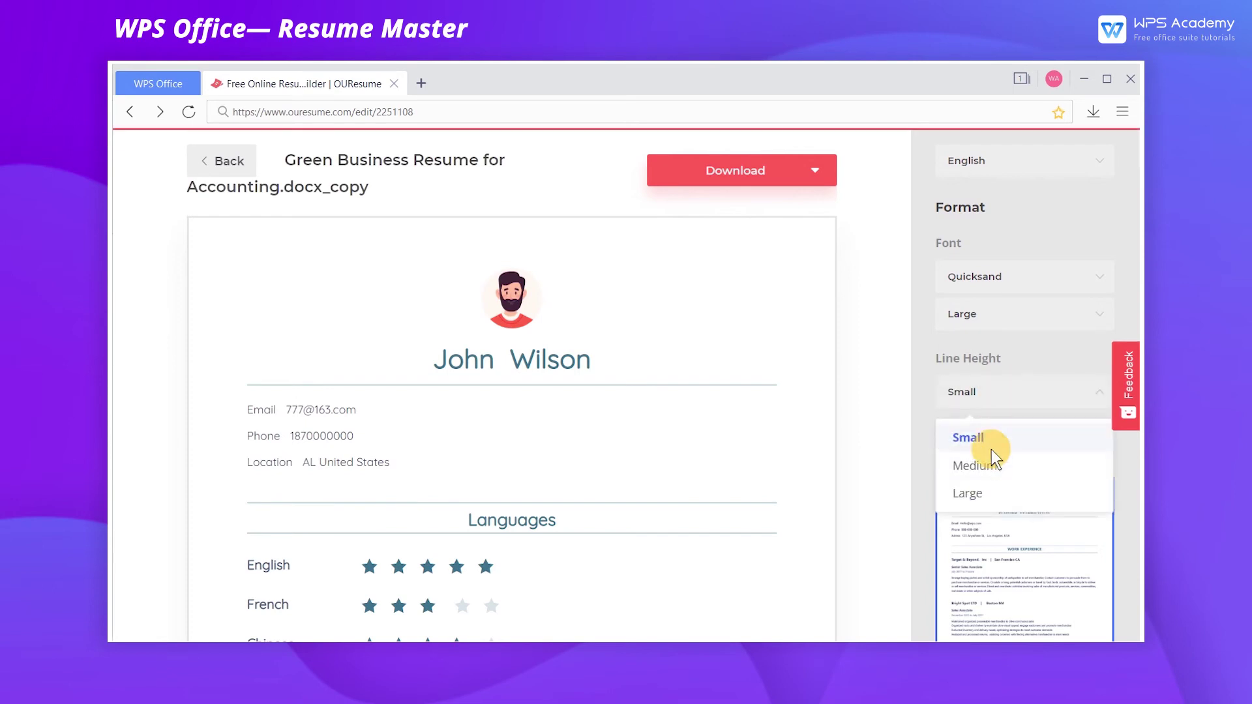
click(985, 494)
Step: Try the Professional template, then apply the light-blue template with a purple sidebar
scroll(1065, 529, down, 5)
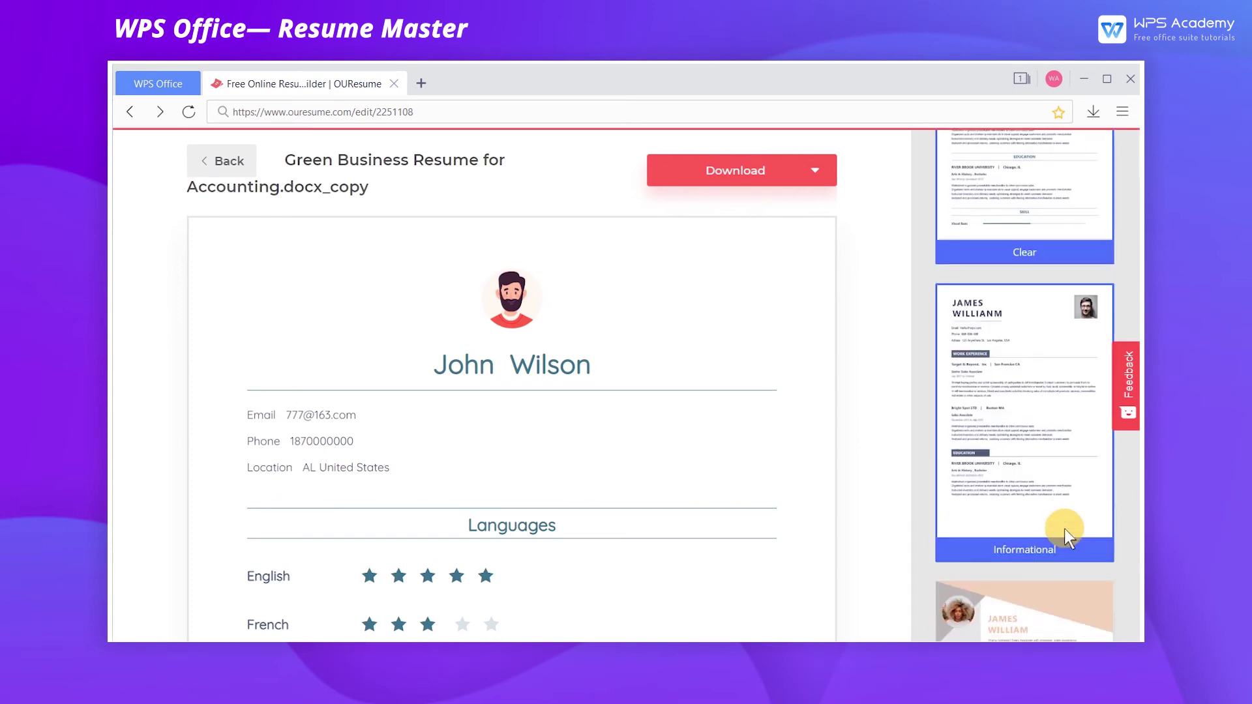
scroll(1065, 529, down, 5)
click(1065, 530)
scroll(1063, 529, down, 4)
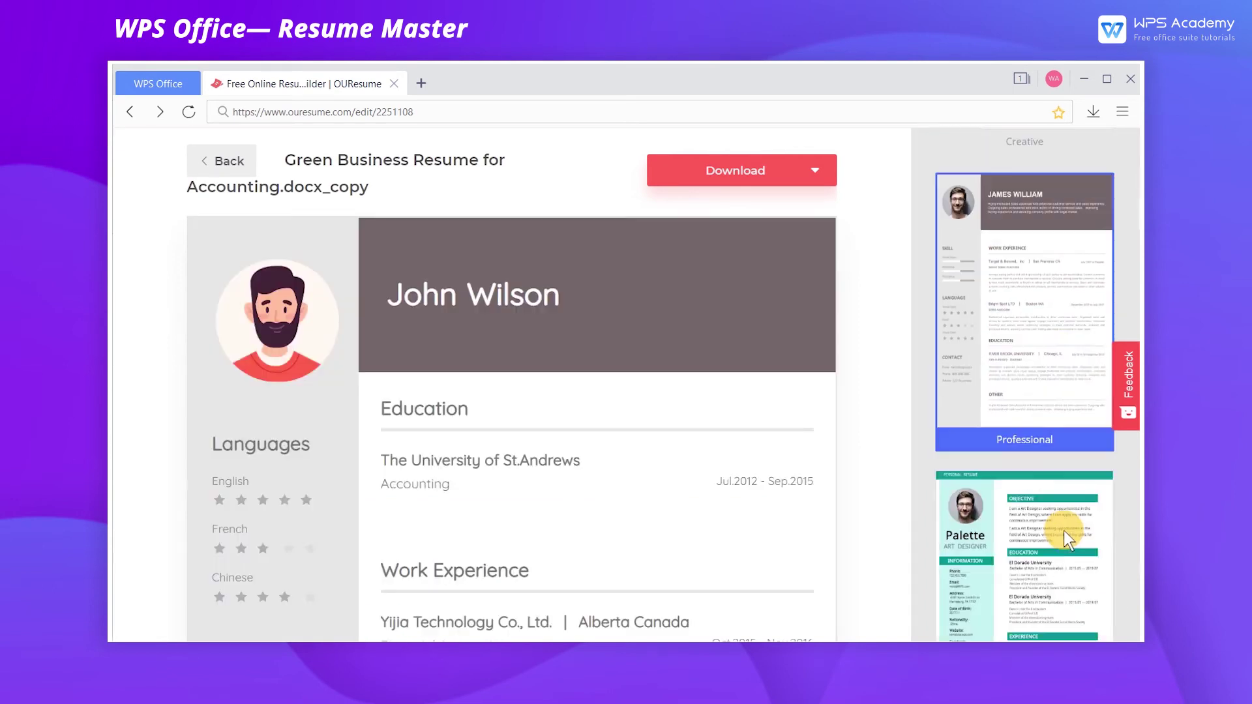
scroll(1064, 531, down, 6)
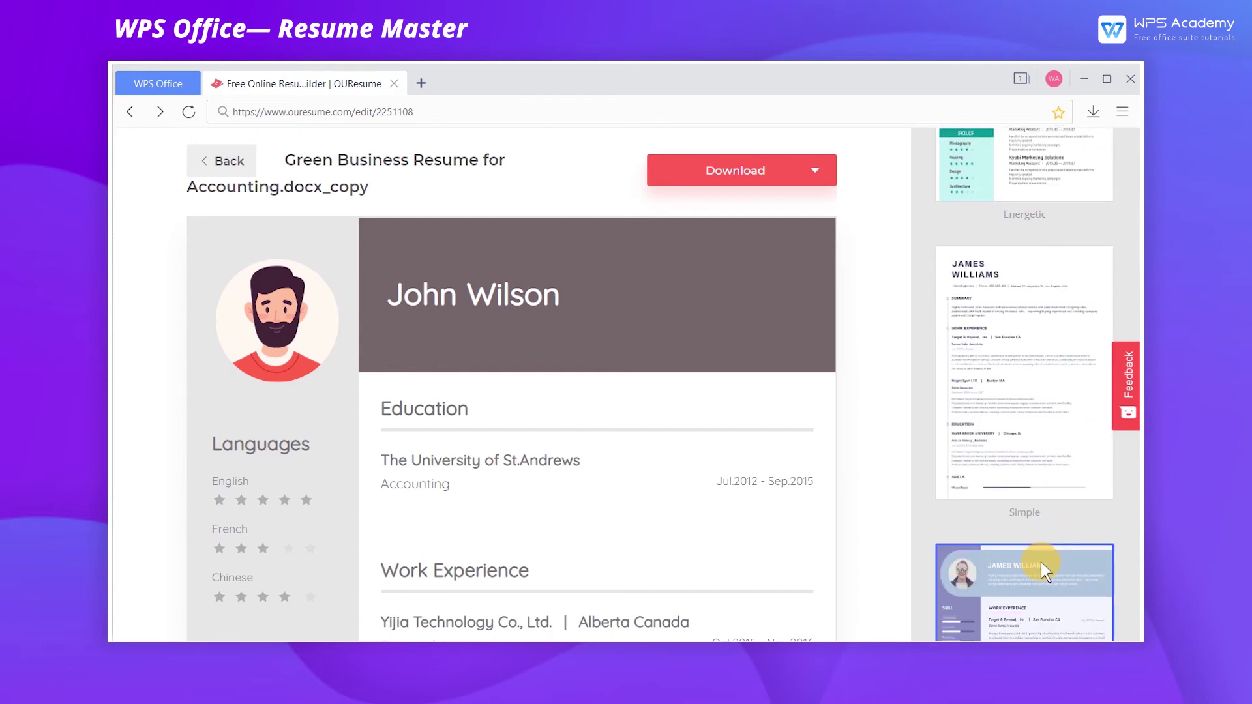
click(1041, 563)
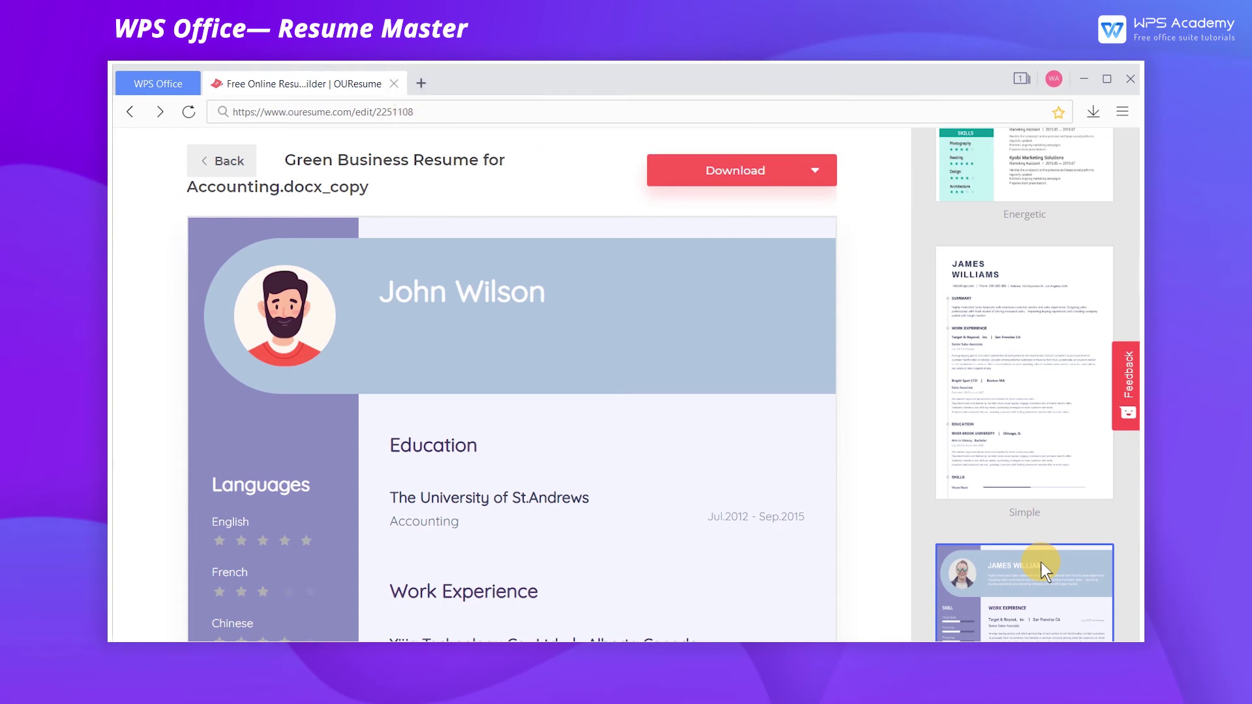
Step: Go back from the preview, close to Recently Use, and reopen Green Business Resume for Accounting.docx
click(207, 176)
click(1083, 160)
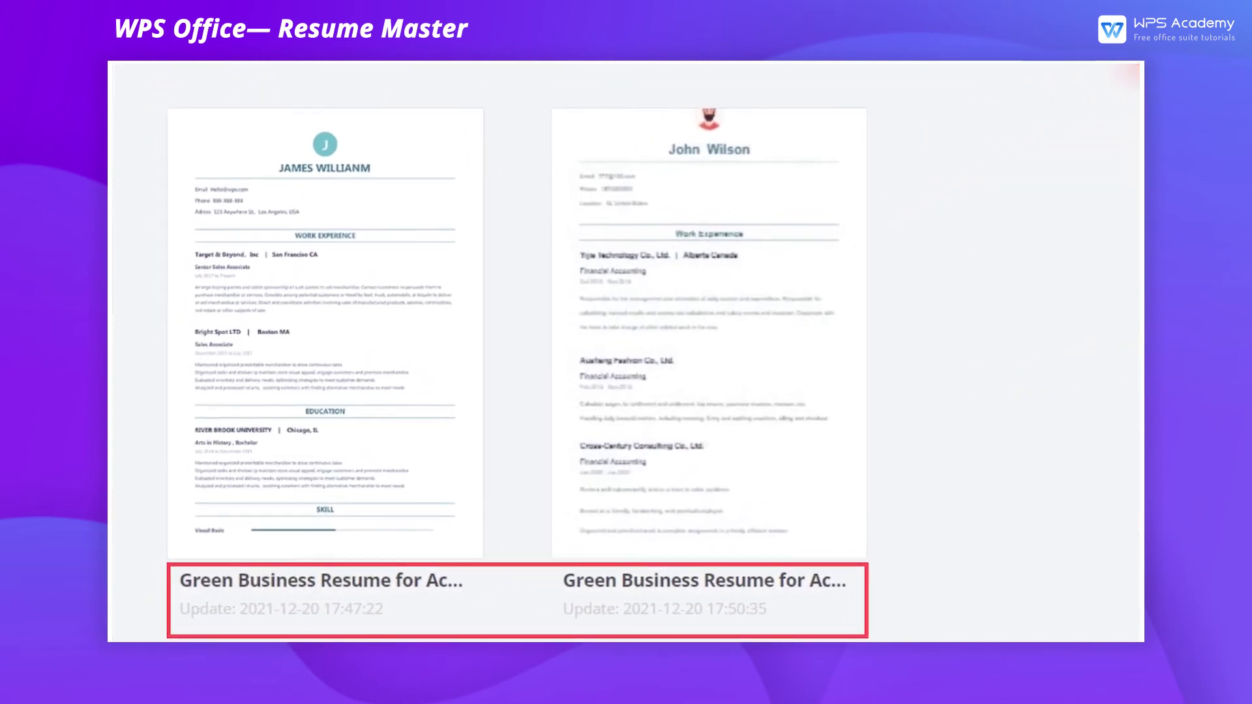
mouse_move(754, 339)
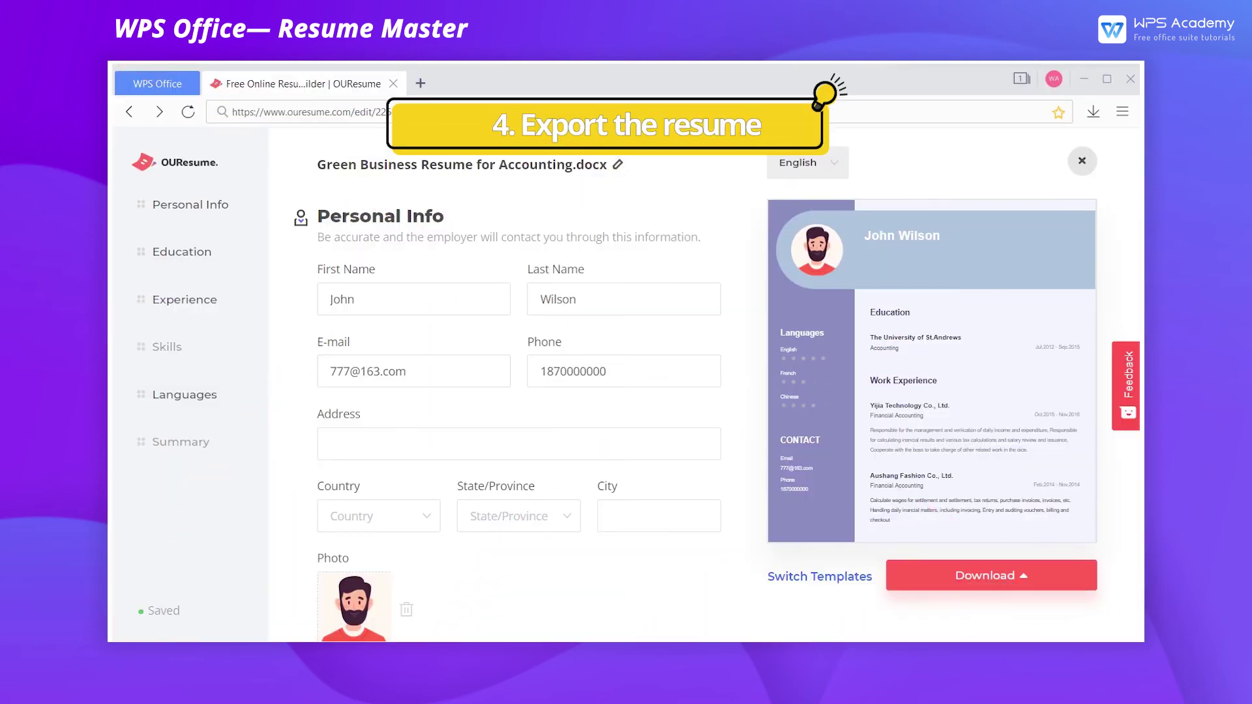
Step: Export the resume as a PDF and save it into Downloads
click(992, 576)
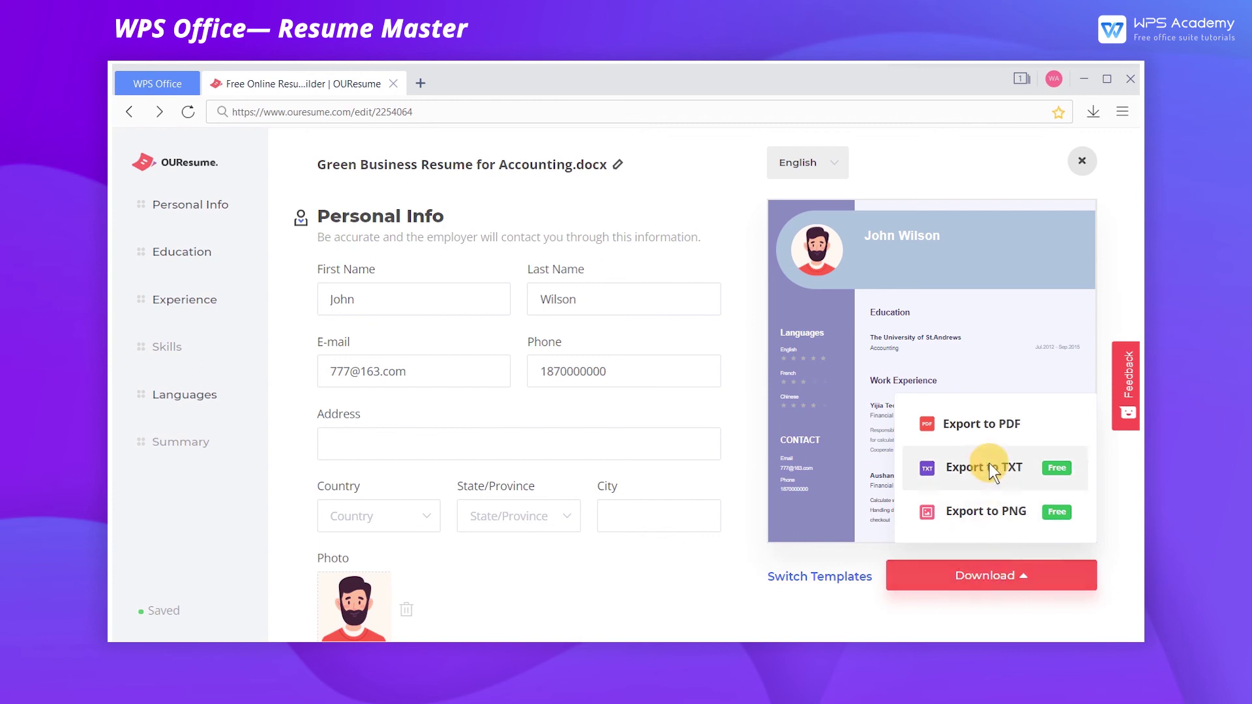
click(989, 424)
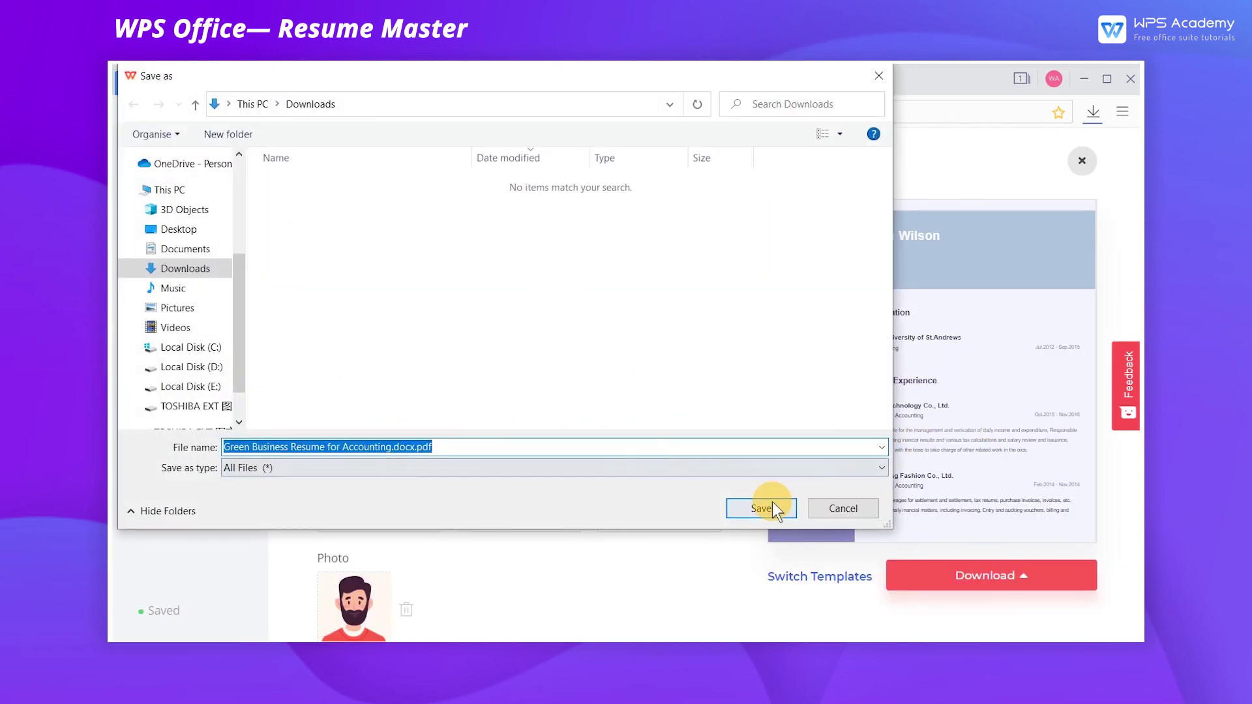
click(772, 502)
Step: Open Green Business Resume for Accounting.docx.pdf in WPS PDF, enable Edit Content, then return to OUResume
click(610, 357)
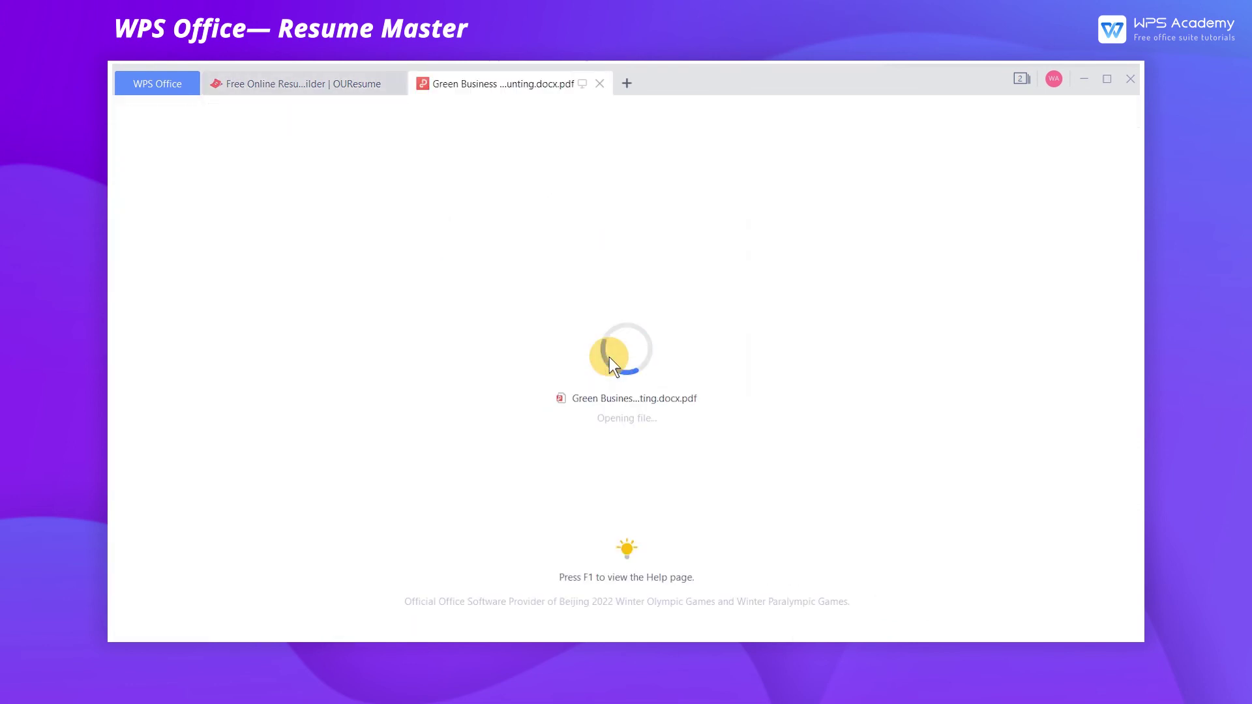
click(490, 113)
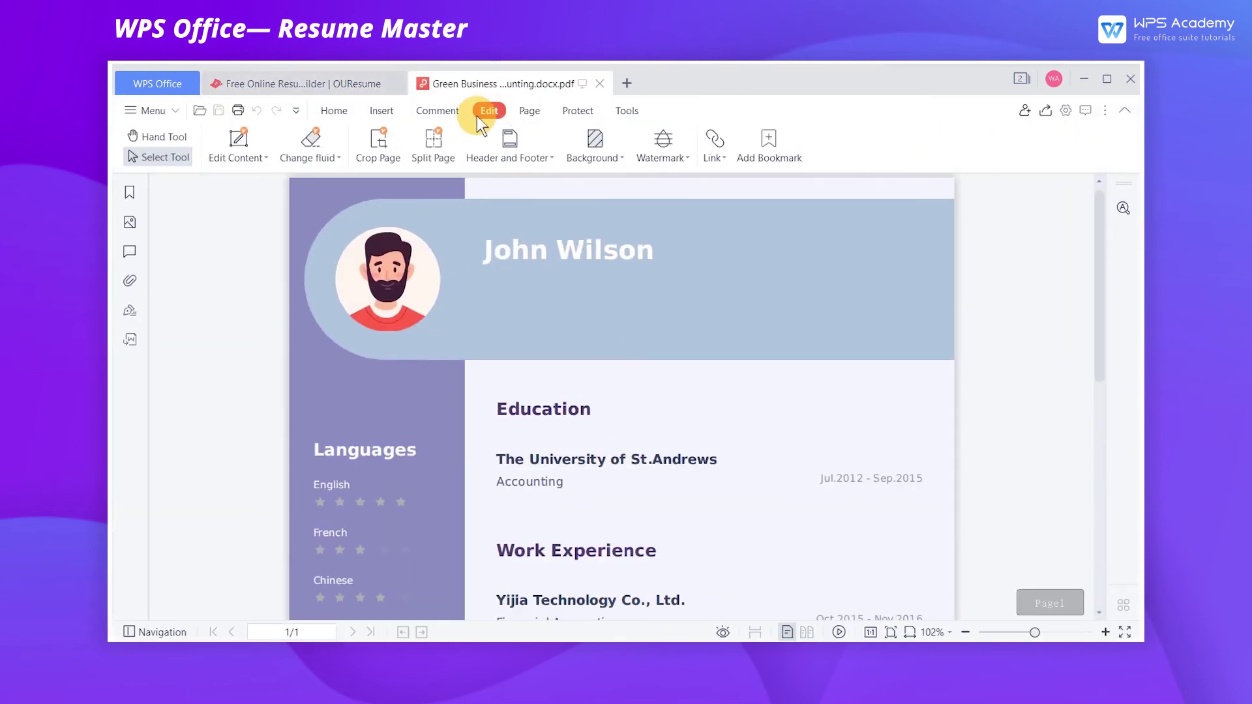
click(234, 138)
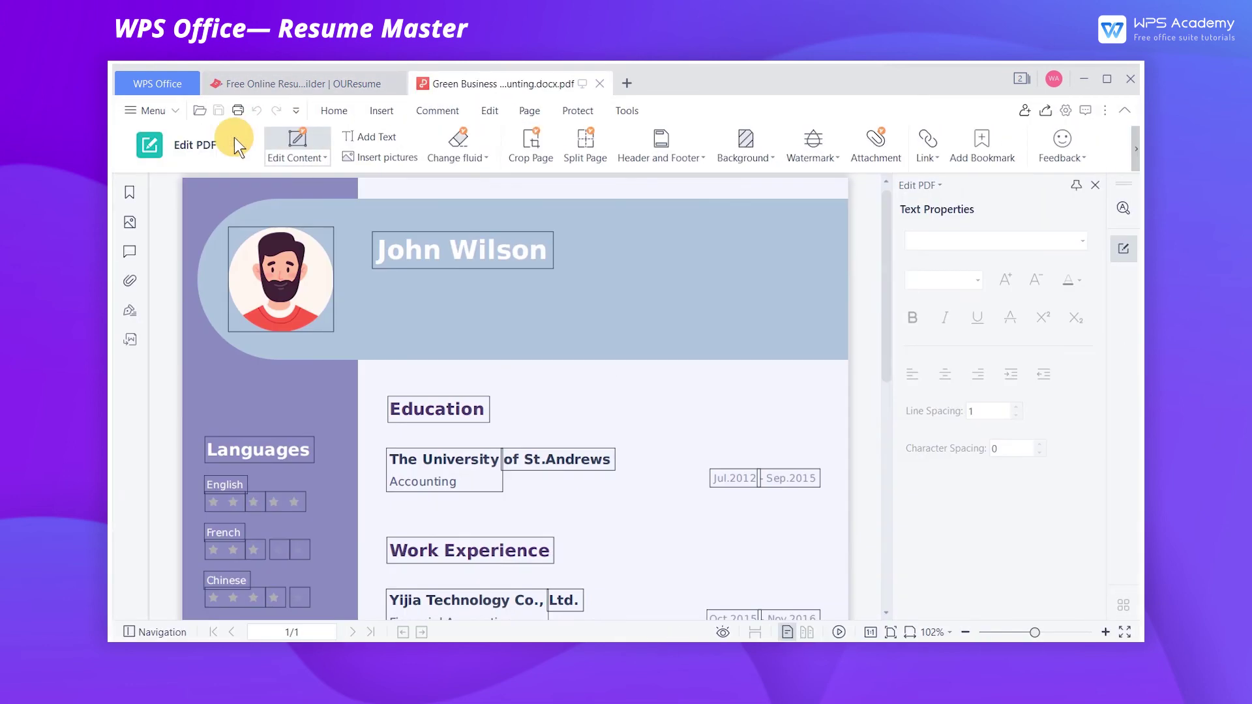
click(255, 88)
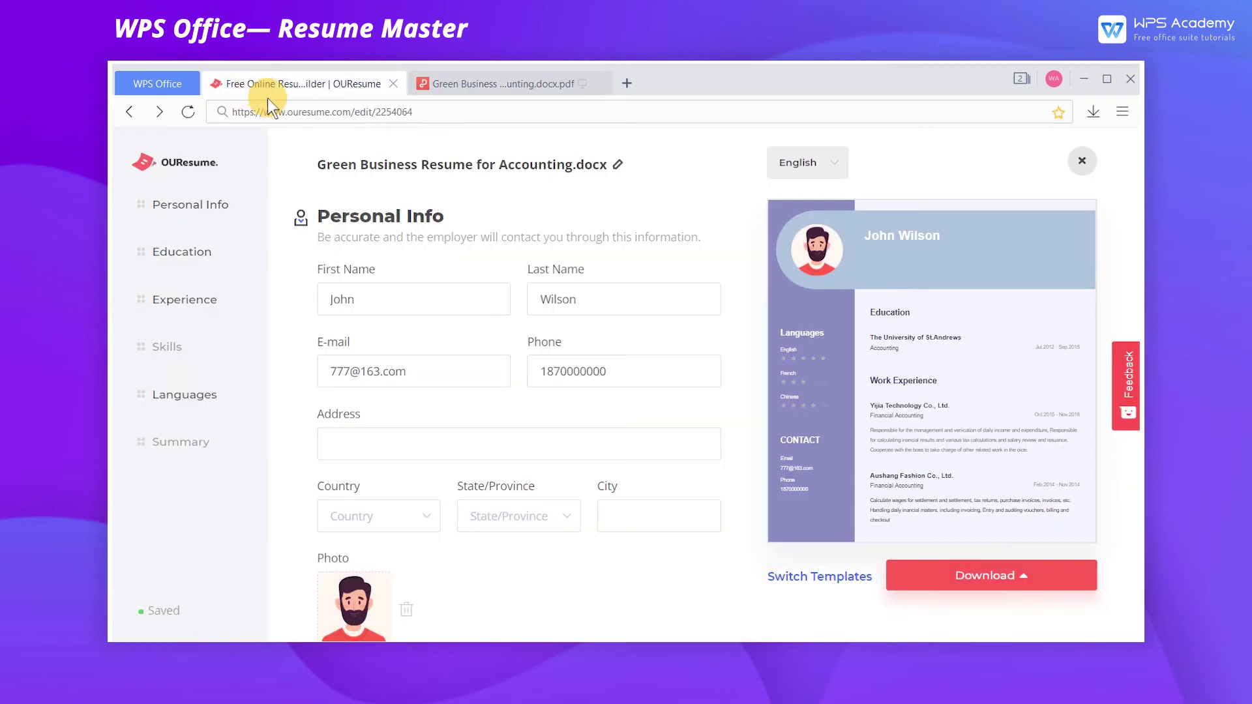
Step: Export Green Business Resume for Accounting.docx.png to Downloads and view it centred in Photos
click(954, 578)
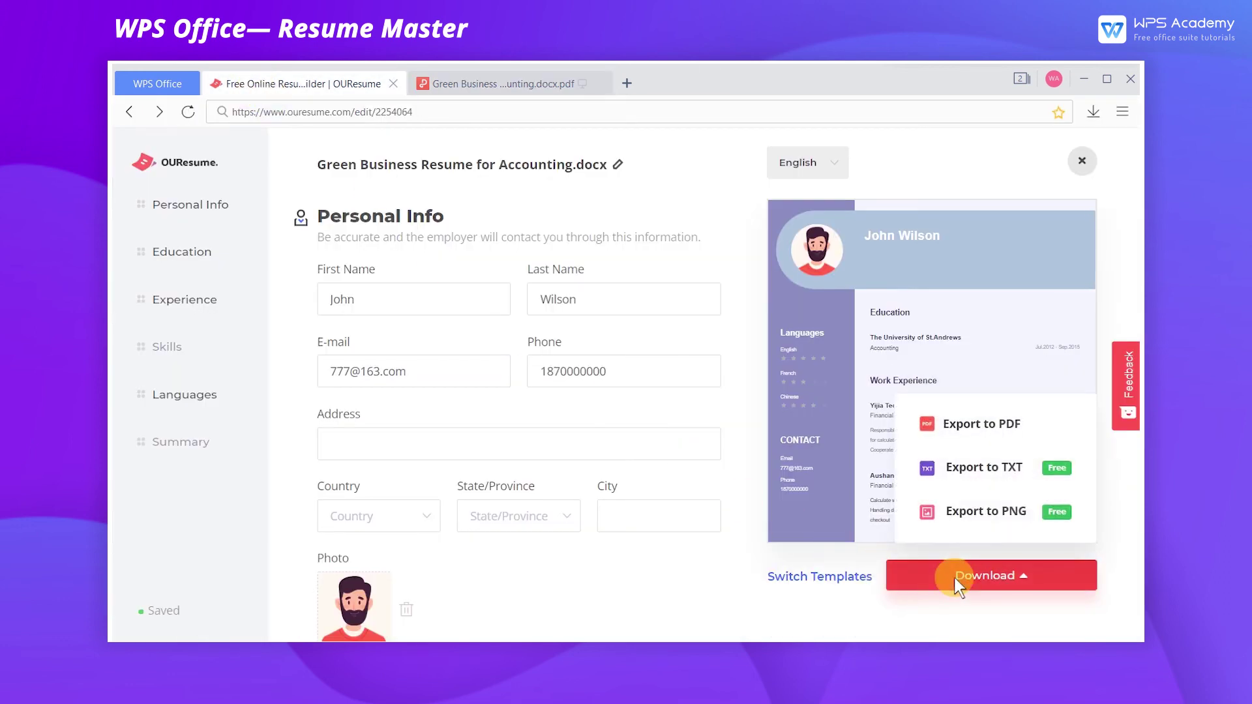
click(996, 516)
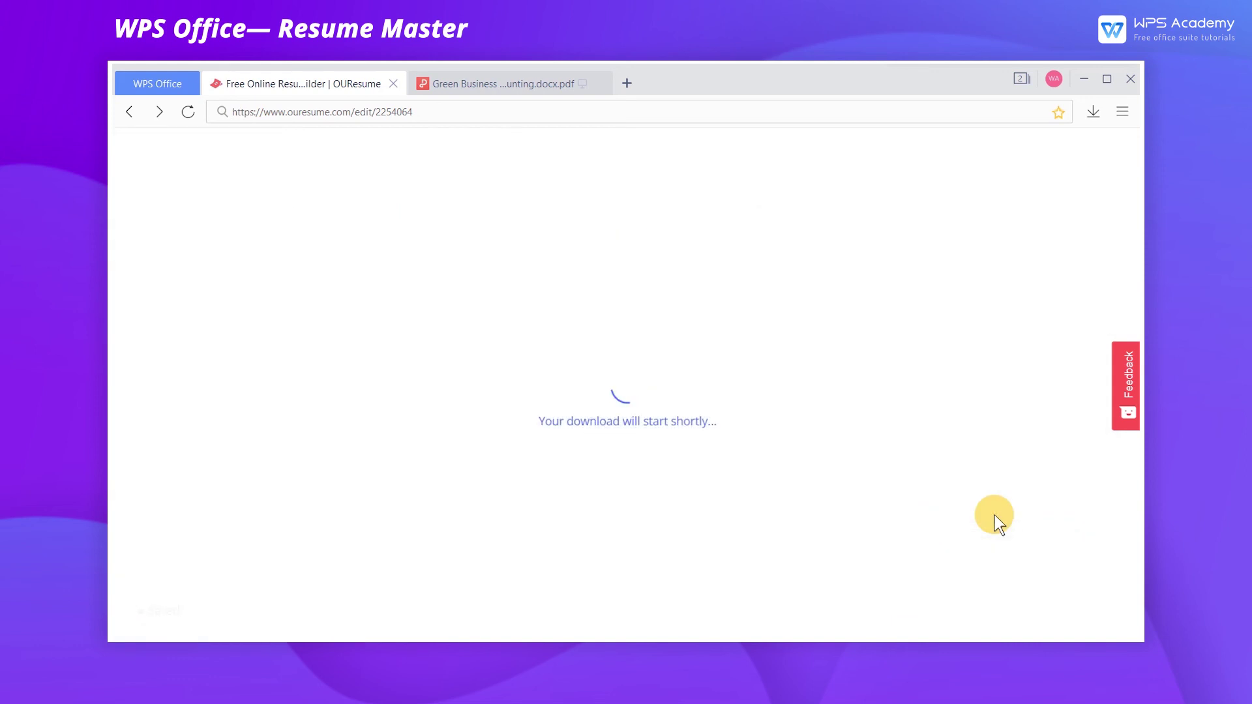
click(761, 512)
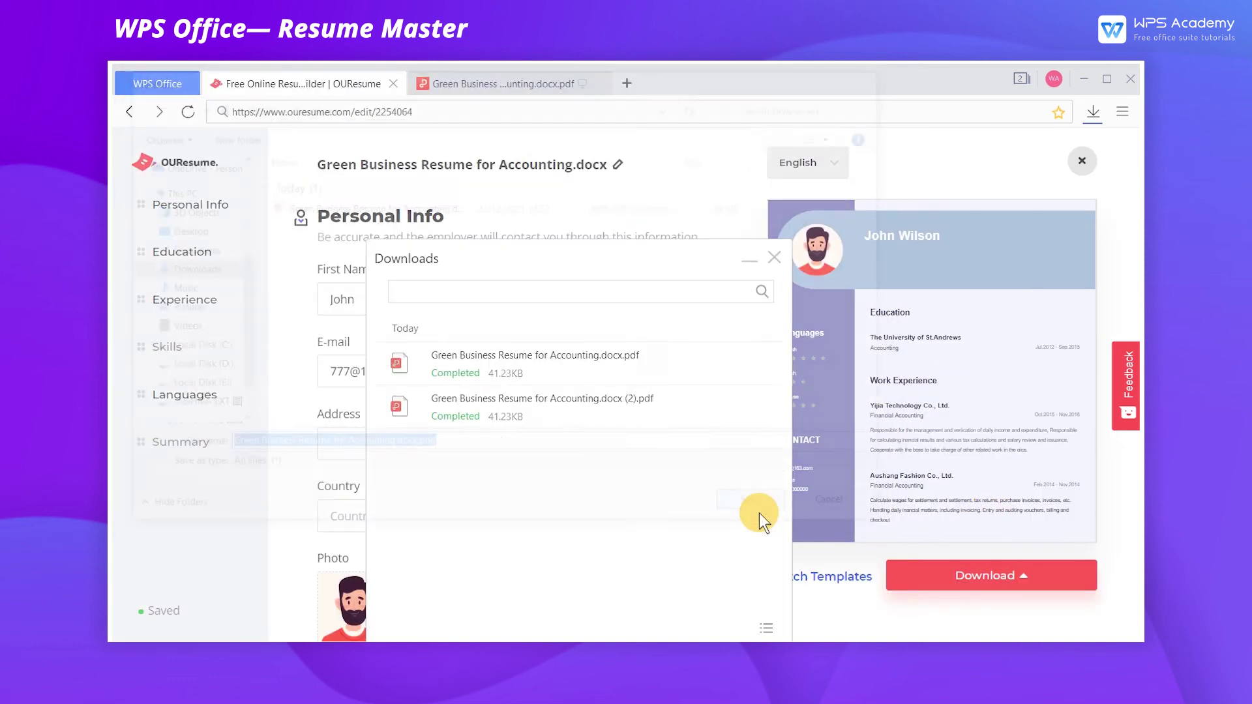
click(623, 361)
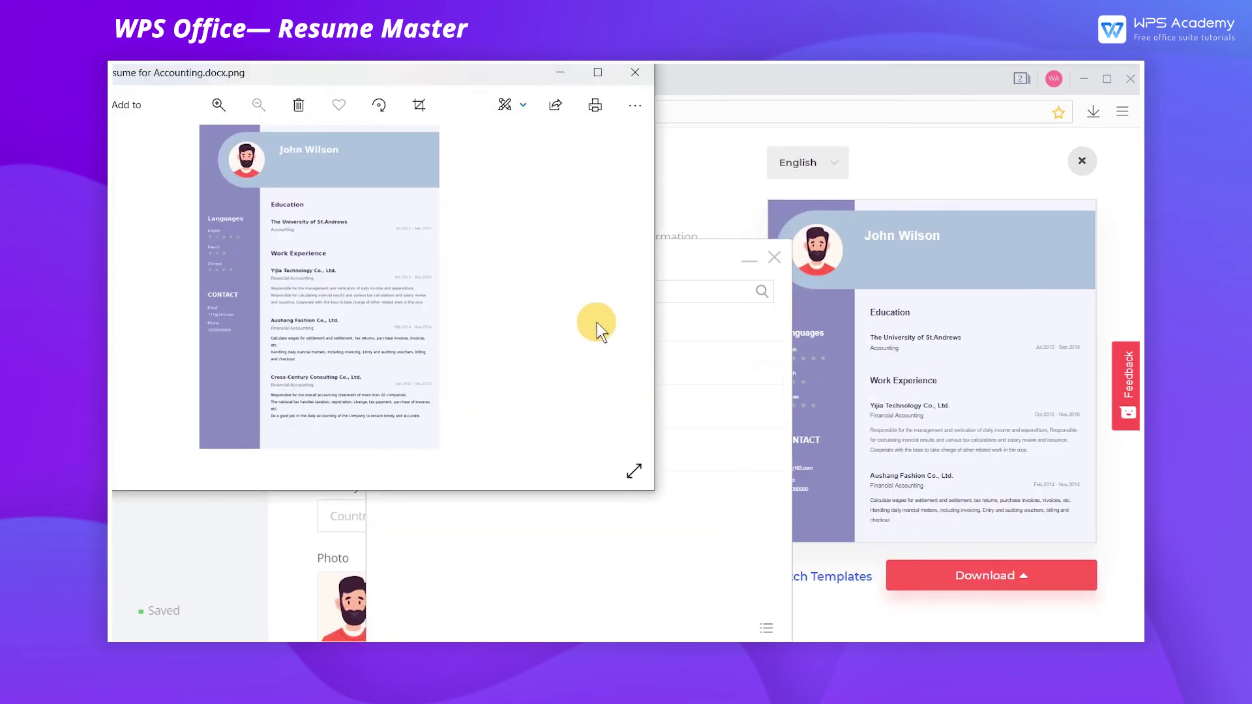
drag(525, 81, 848, 145)
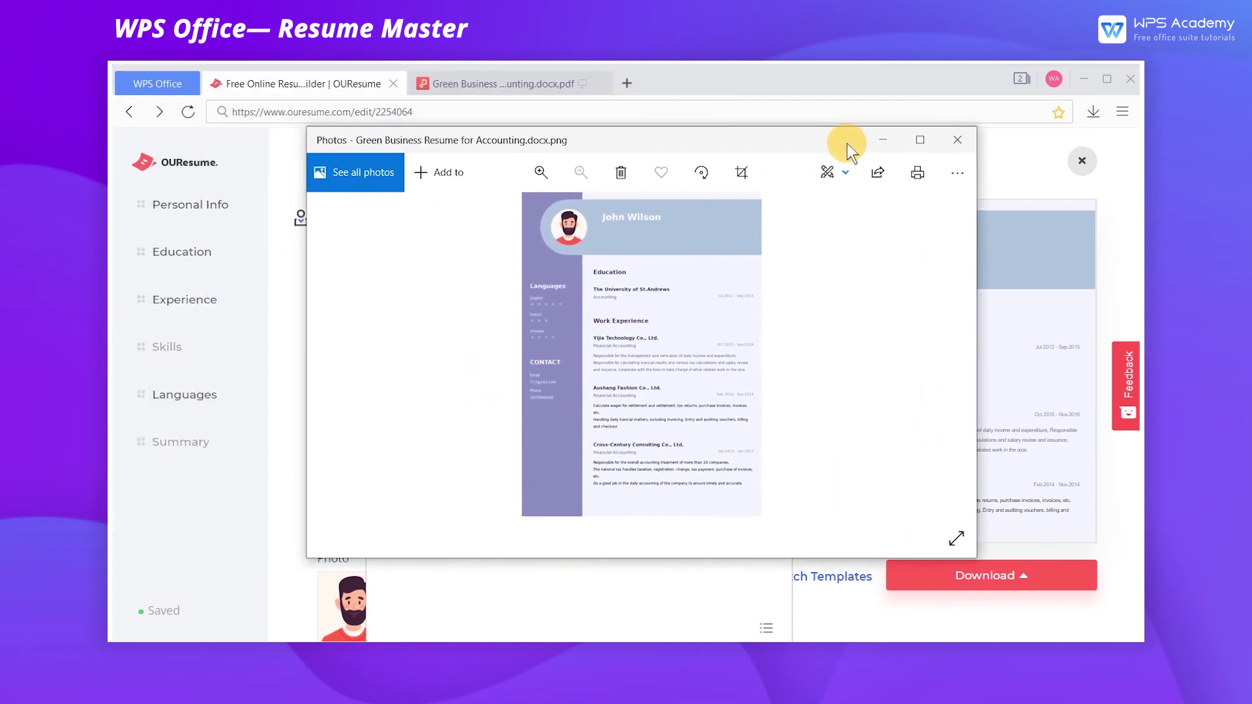